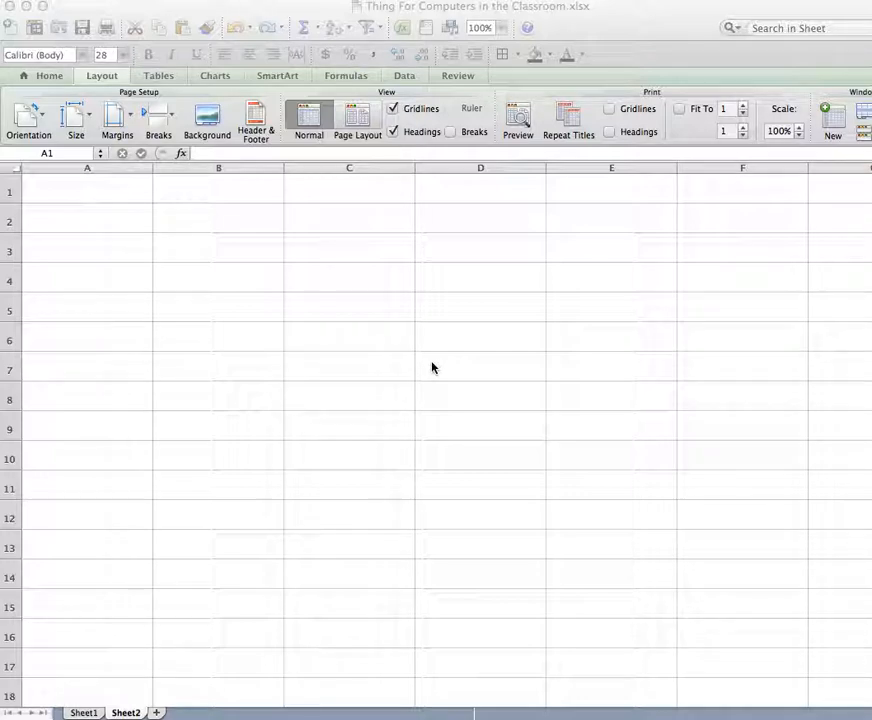
Select cell A1, all of column B and all of row 2 in turn on the blank sheet
click(82, 195)
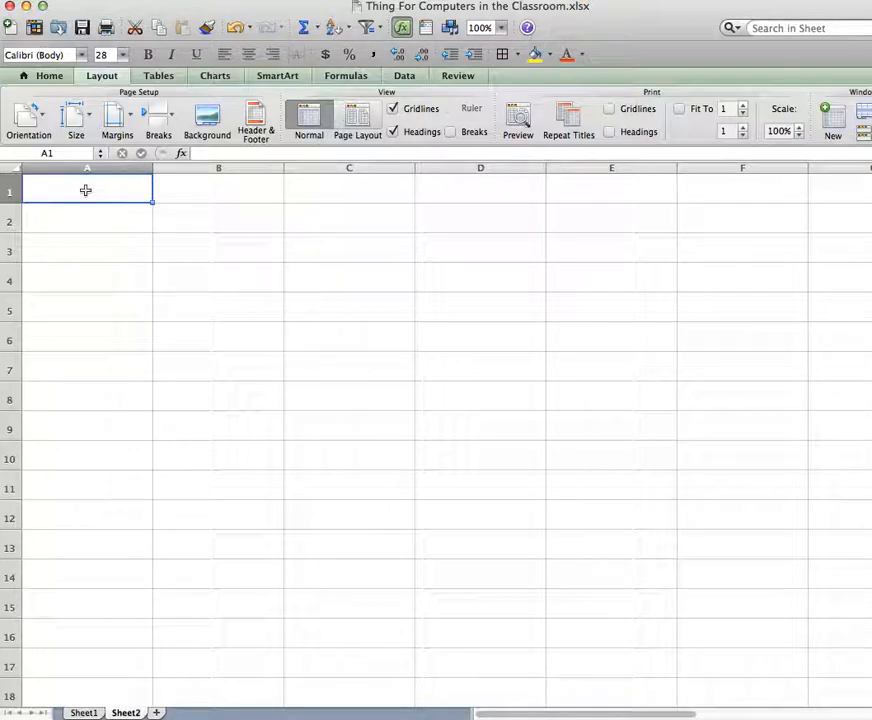
click(192, 168)
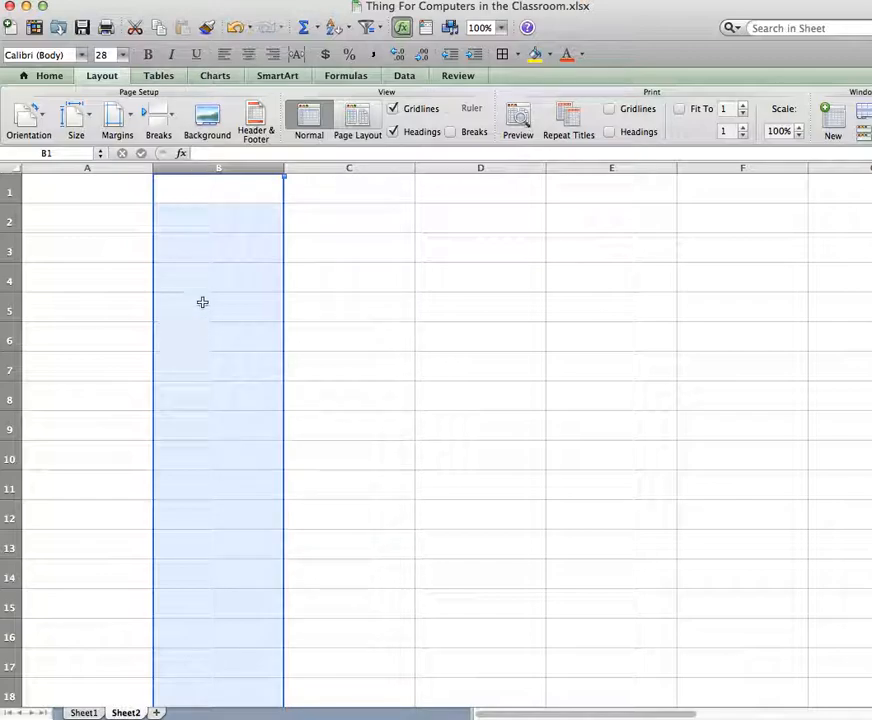
click(8, 219)
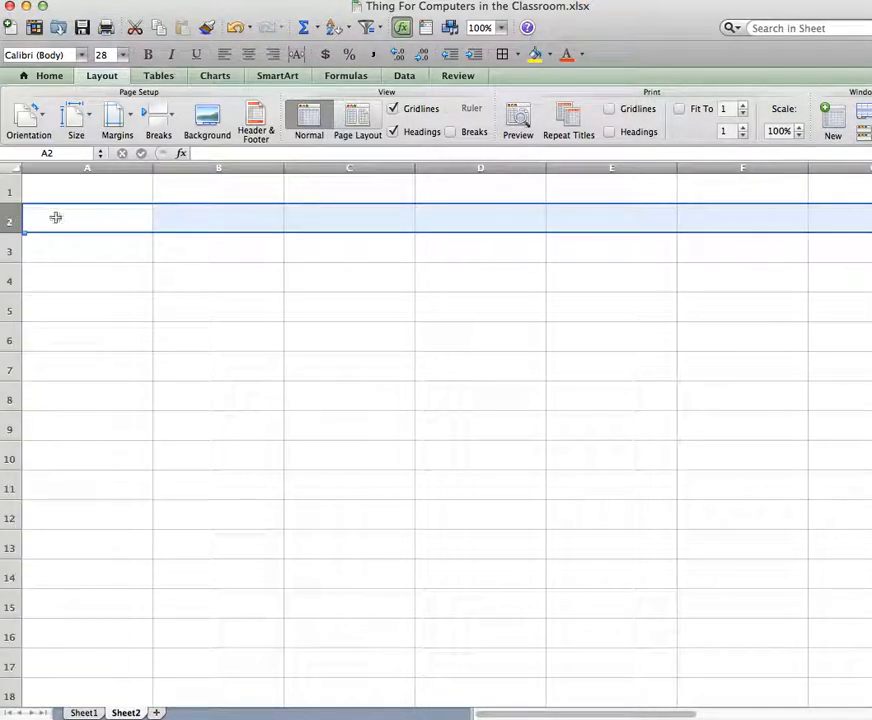
click(194, 169)
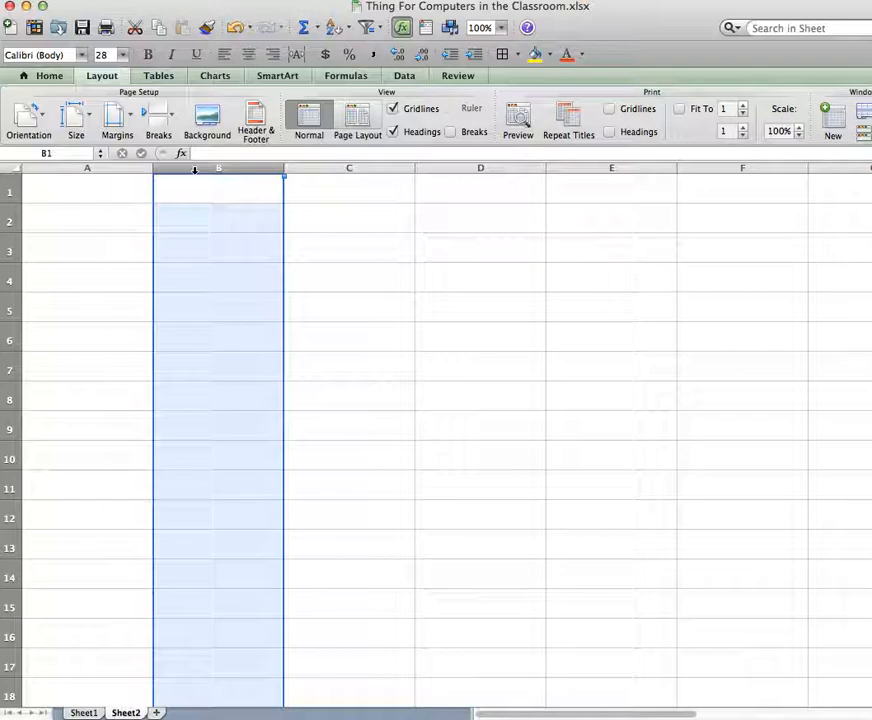
click(10, 222)
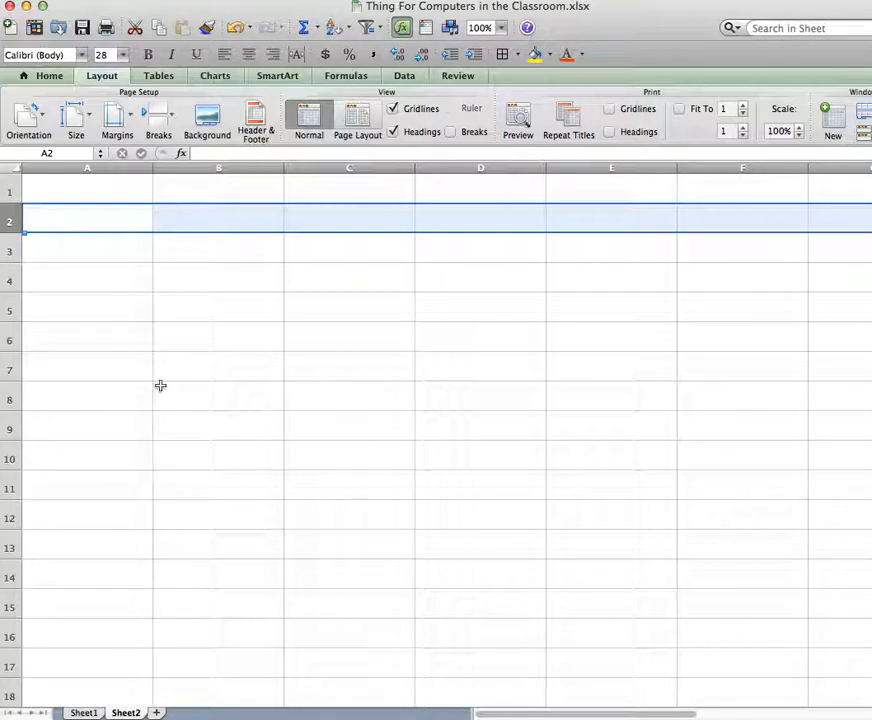
Practise selecting cell ranges of different shapes, including B4:C4 and B10:B15, and finish on the single cell B3
click(207, 279)
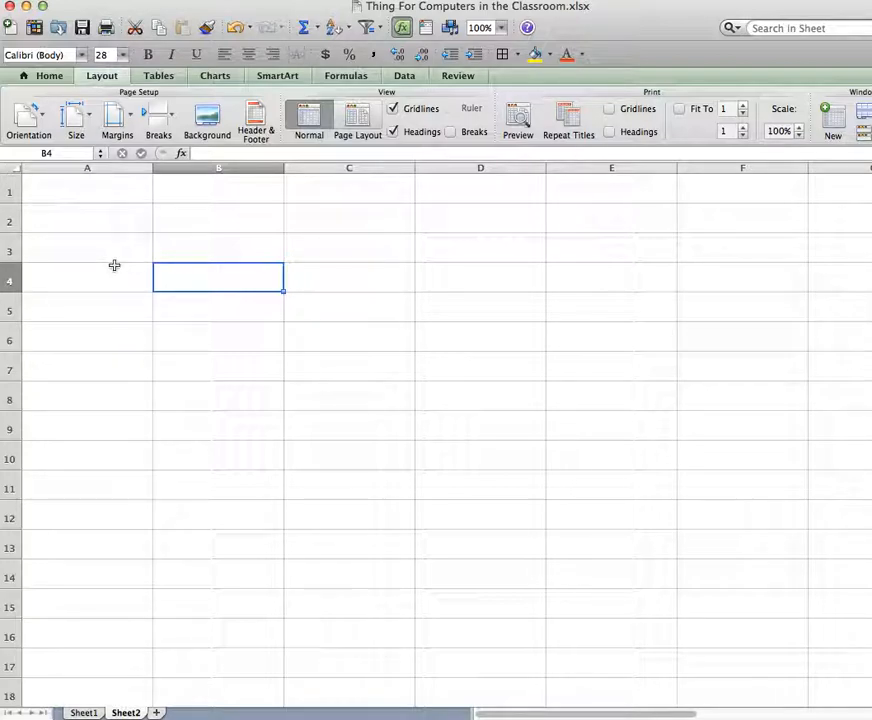
drag(222, 282, 341, 282)
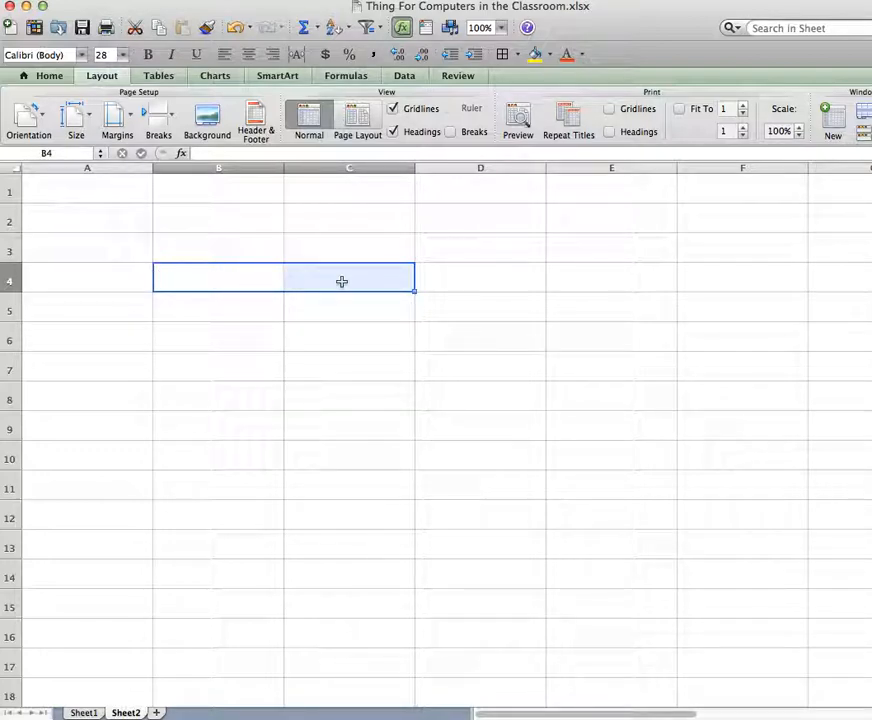
drag(202, 226, 444, 443)
click(311, 526)
drag(160, 401, 701, 403)
drag(216, 461, 214, 608)
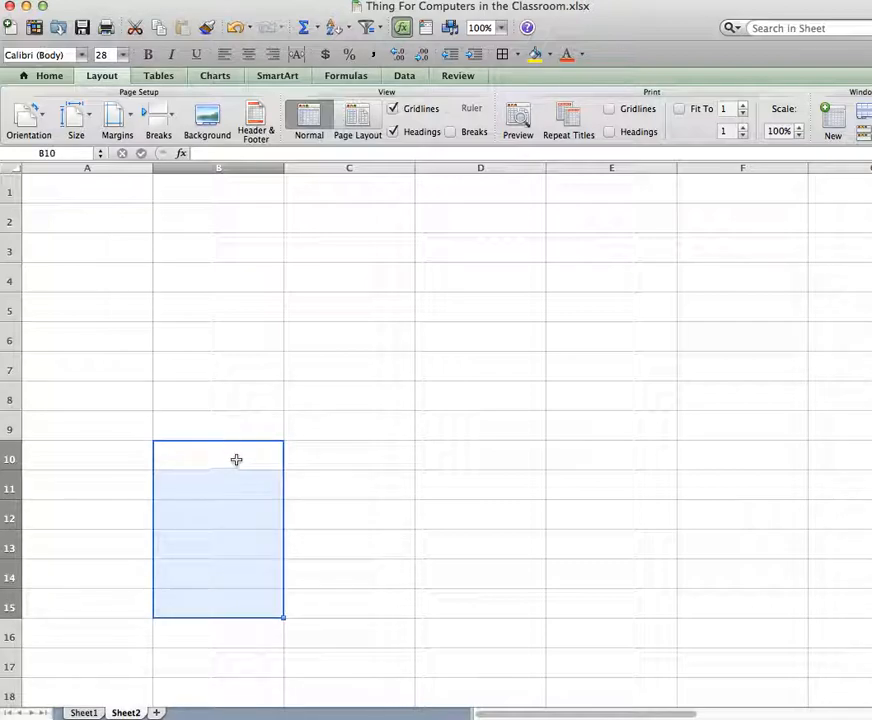
drag(208, 311, 357, 339)
click(276, 243)
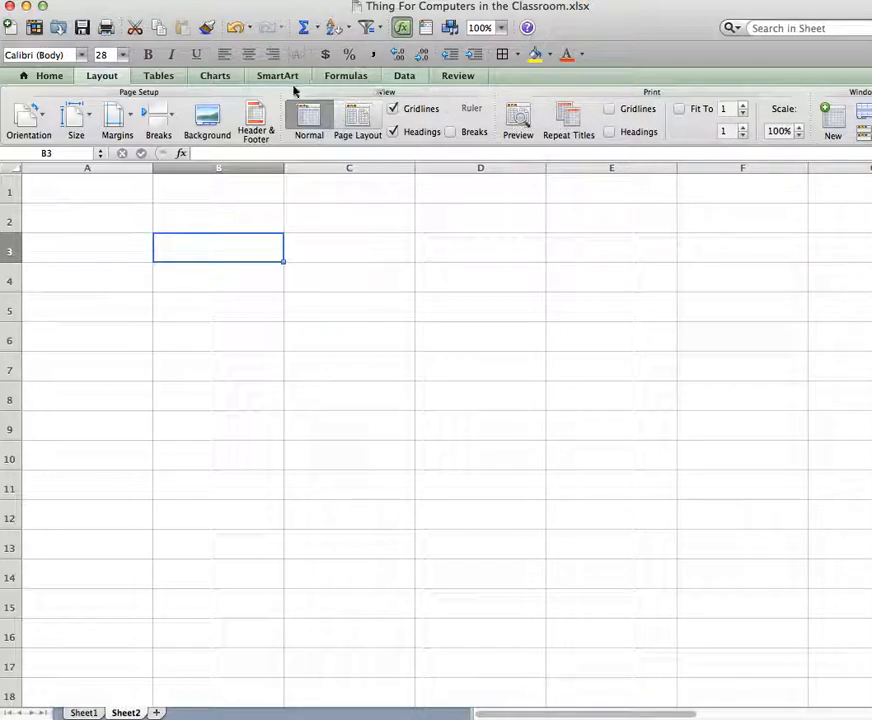
Review the available table, chart, SmartArt and formula commands one after another
click(156, 79)
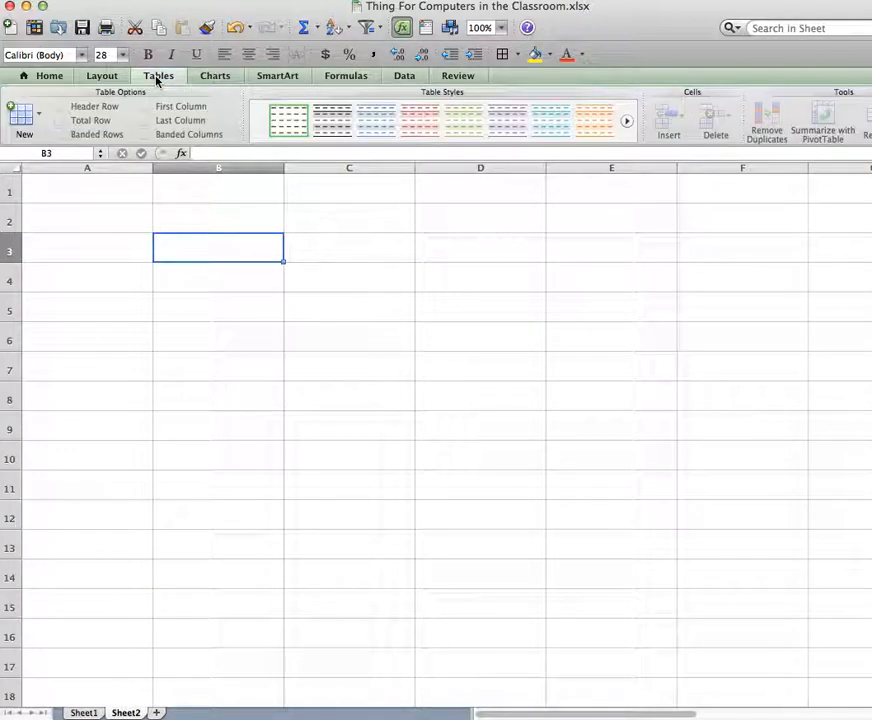
click(213, 78)
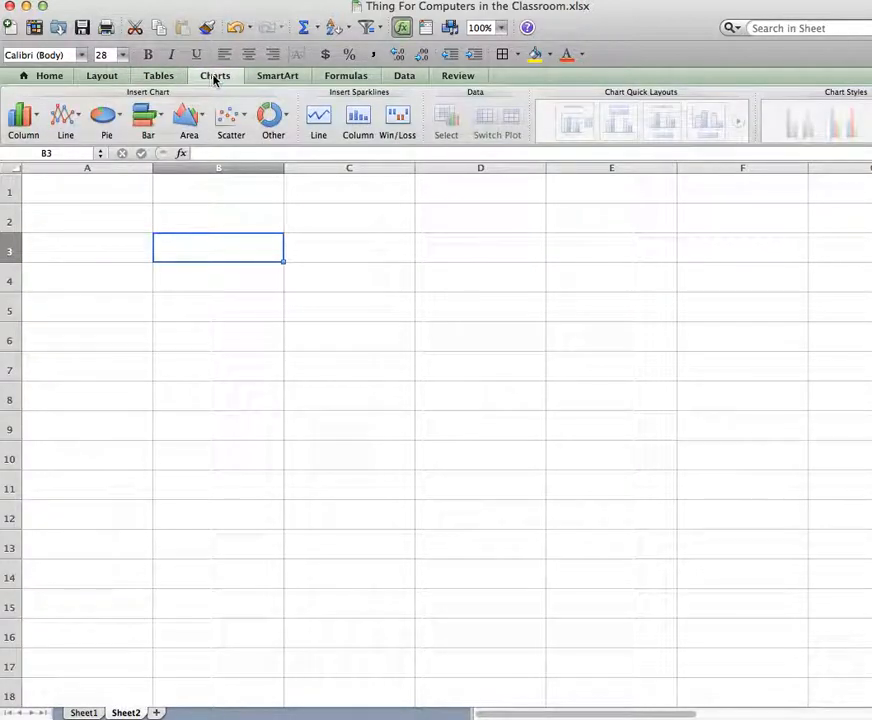
click(272, 78)
click(342, 78)
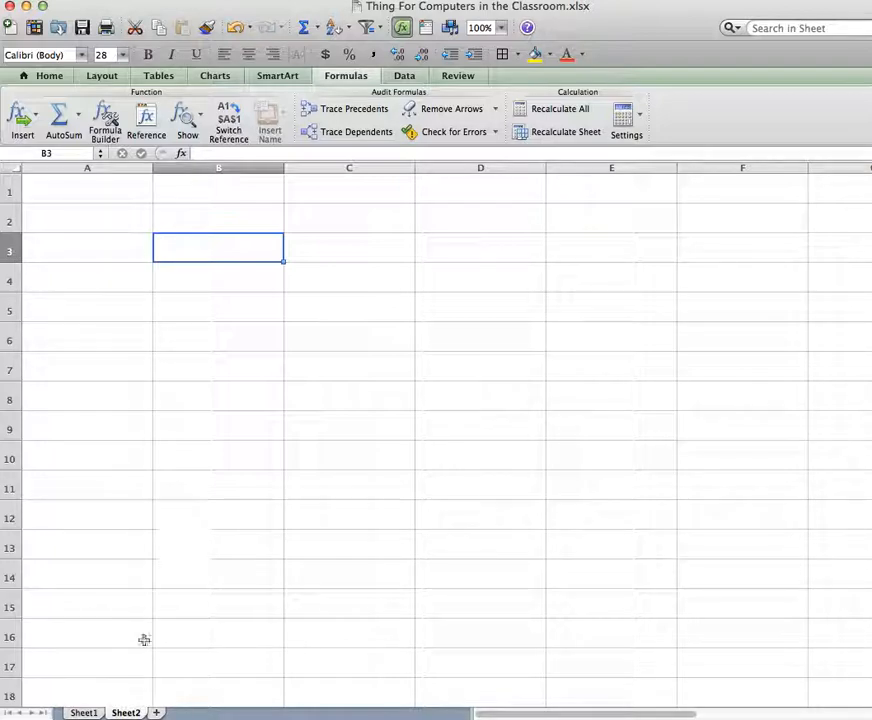
Open Sheet1, look over the Movie Inventory list from its first row, and compare it with the blank Sheet2
mouse_move(84, 716)
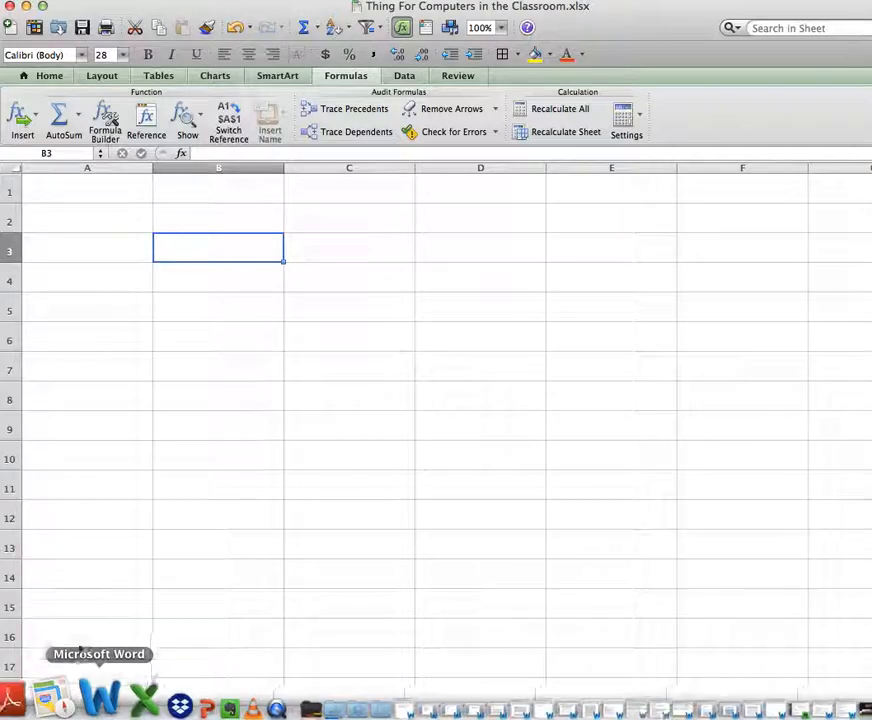
click(84, 713)
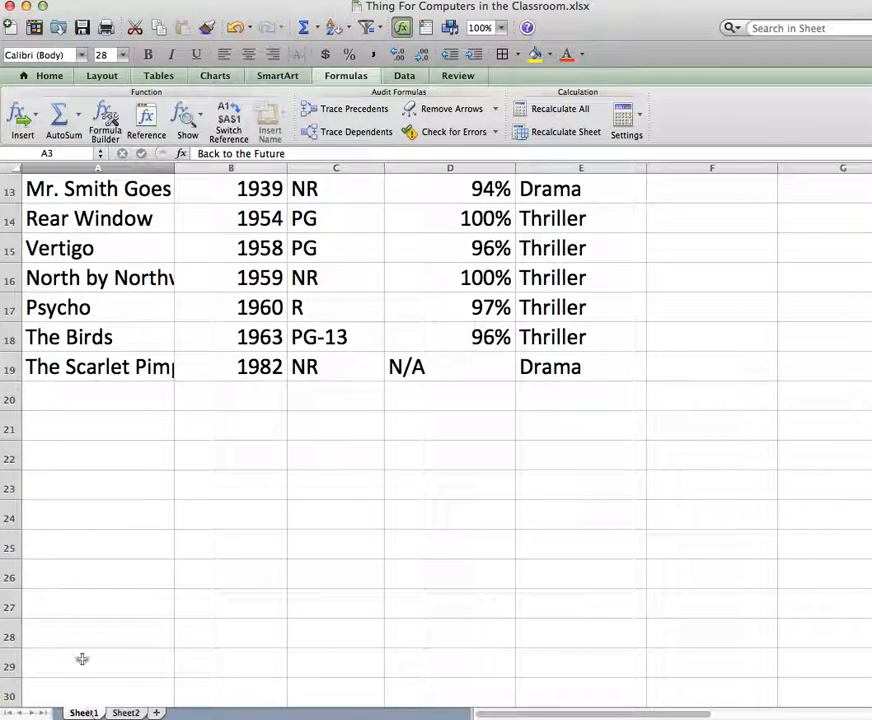
scroll(110, 500, up, 3)
scroll(120, 503, up, 3)
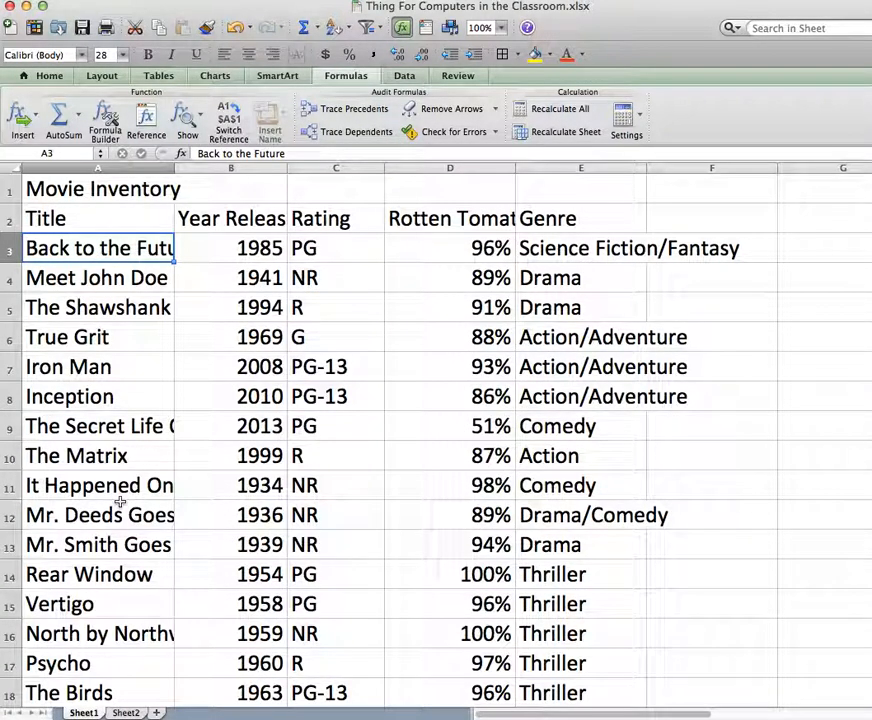
click(125, 712)
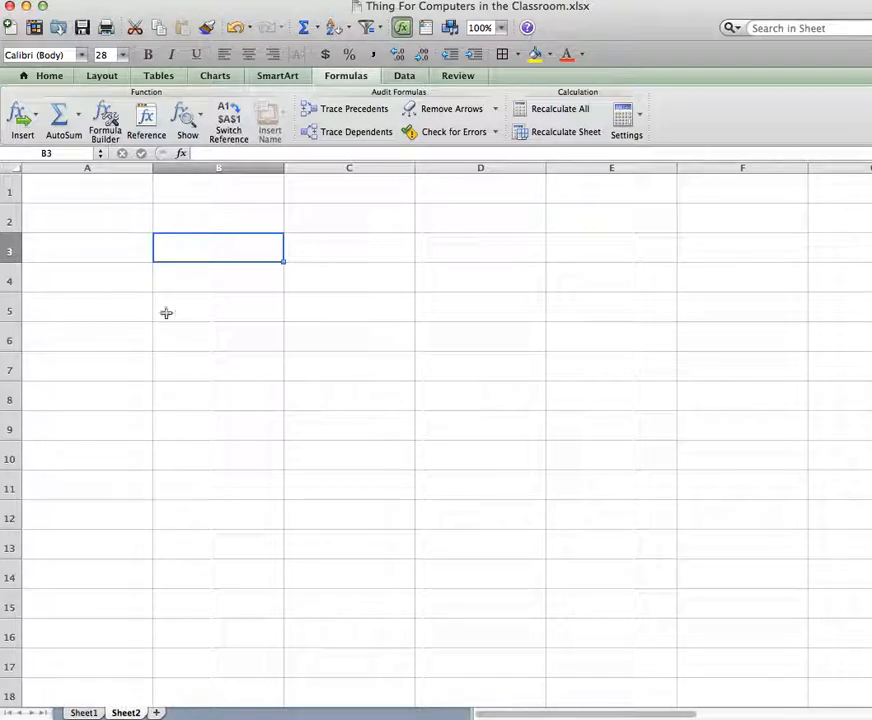
click(84, 713)
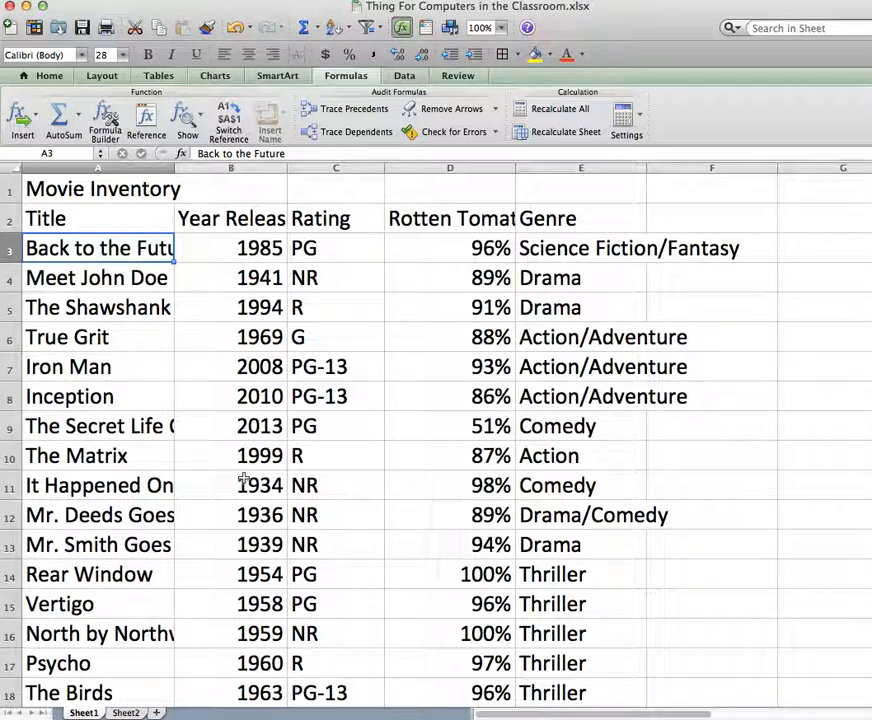
Open the movie title in cell A5 for in-cell editing to show its full text
click(110, 279)
click(109, 307)
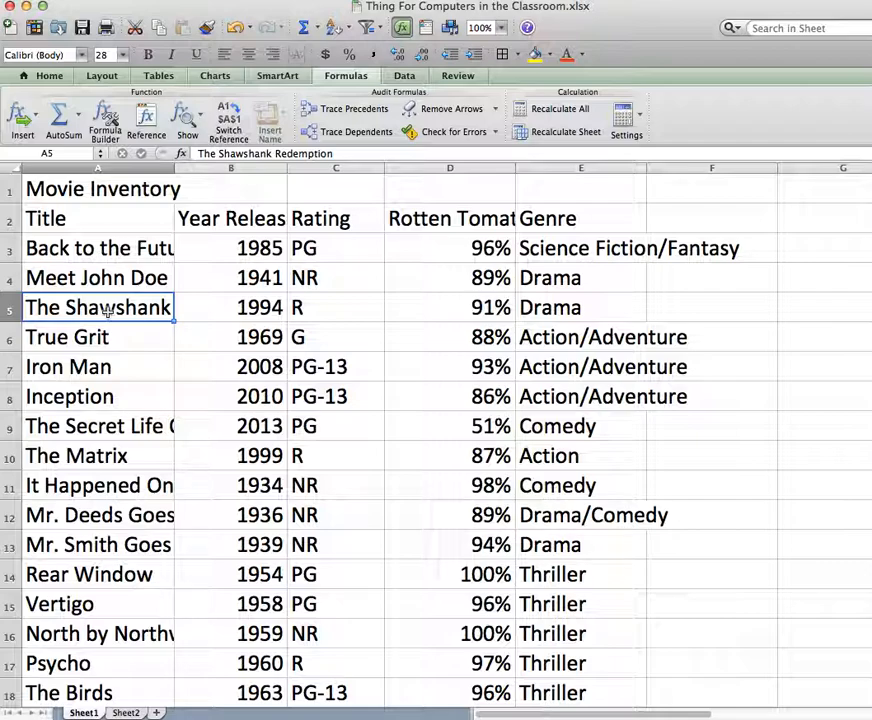
double_click(107, 312)
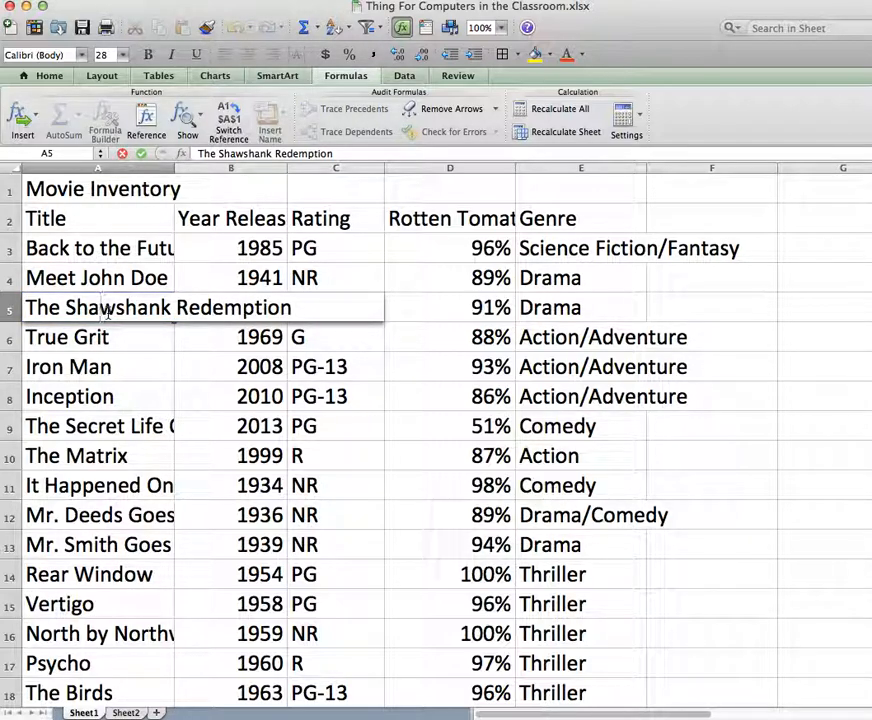
Try overwriting the title in cell A9 with "eroifeor", undo it, and reopen the title for in-cell editing without altering it
click(117, 428)
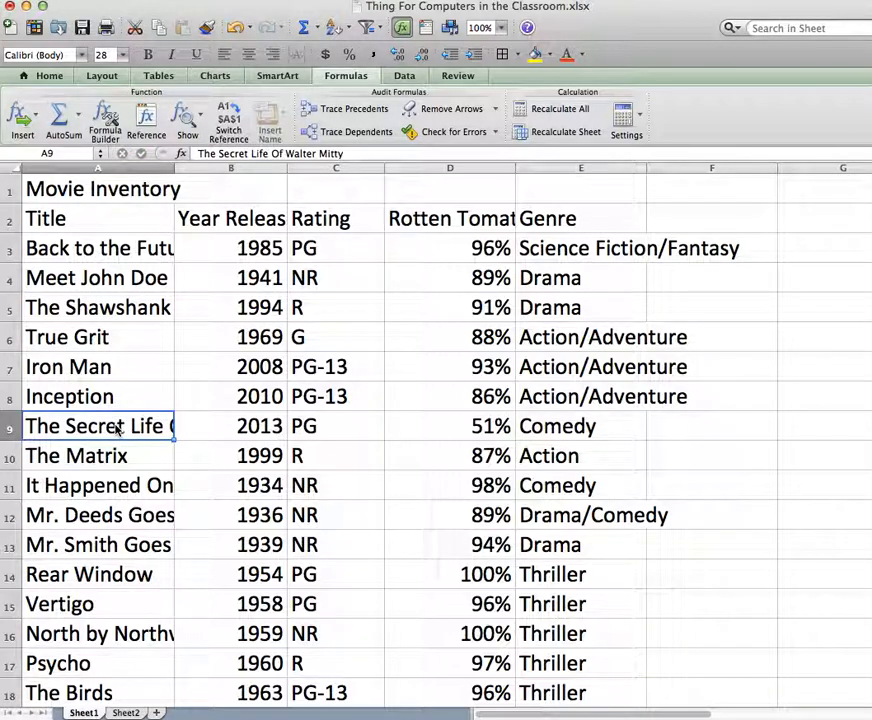
text(eroifeor)
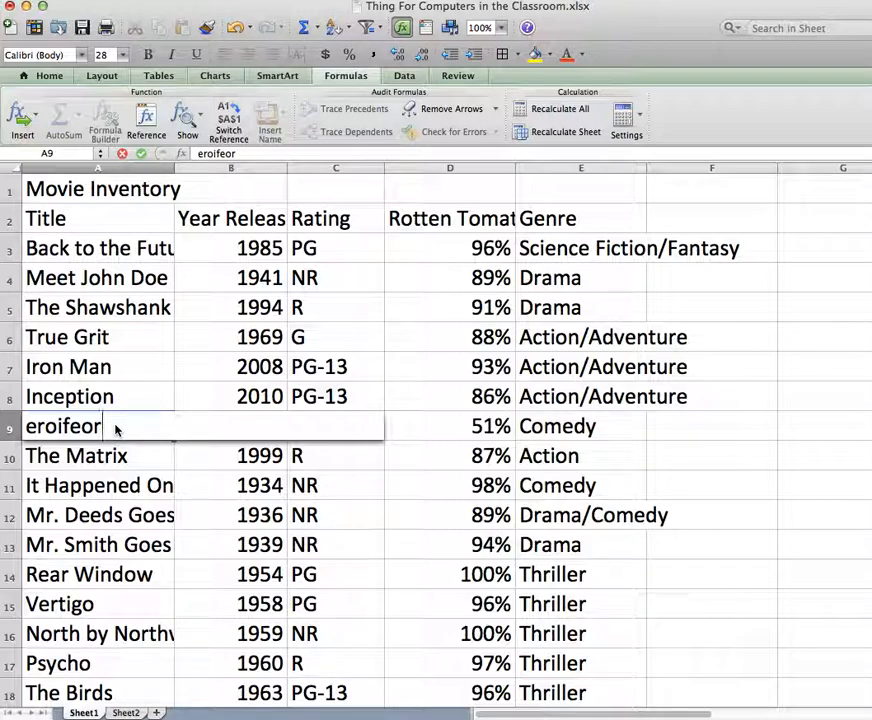
key(super+z)
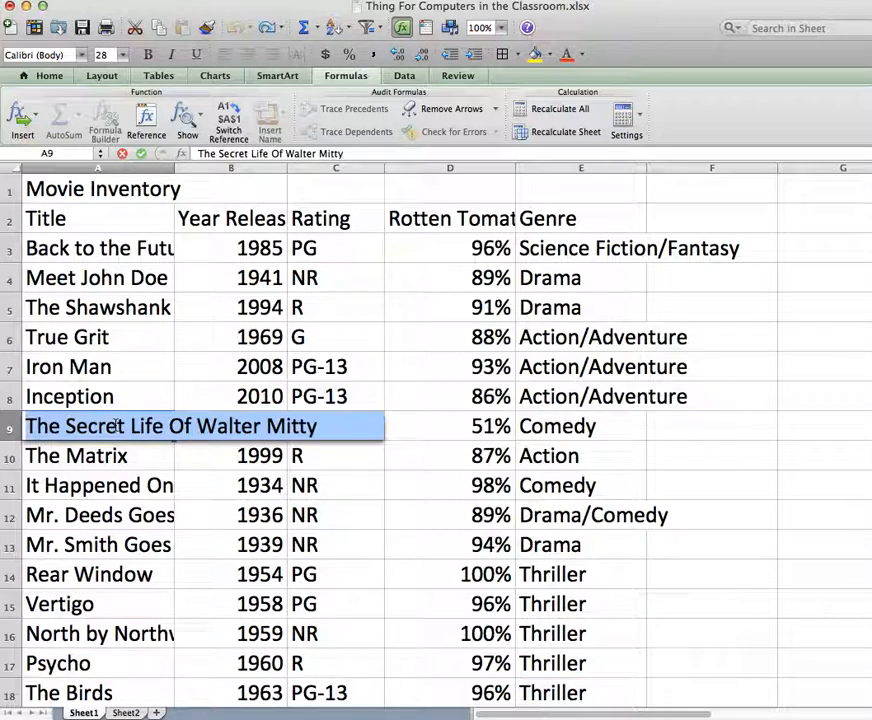
click(115, 455)
double_click(70, 428)
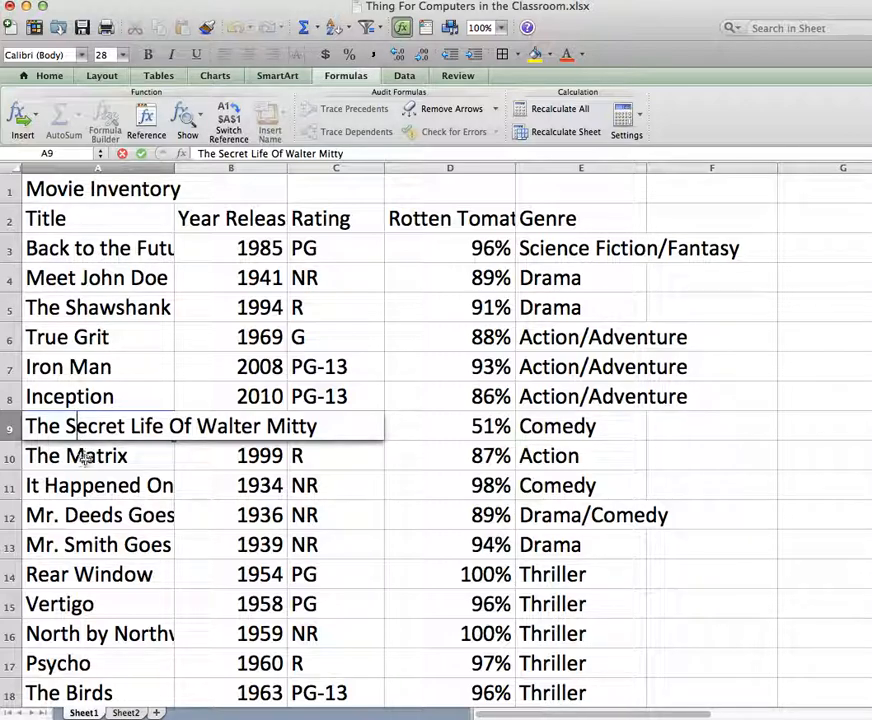
click(84, 457)
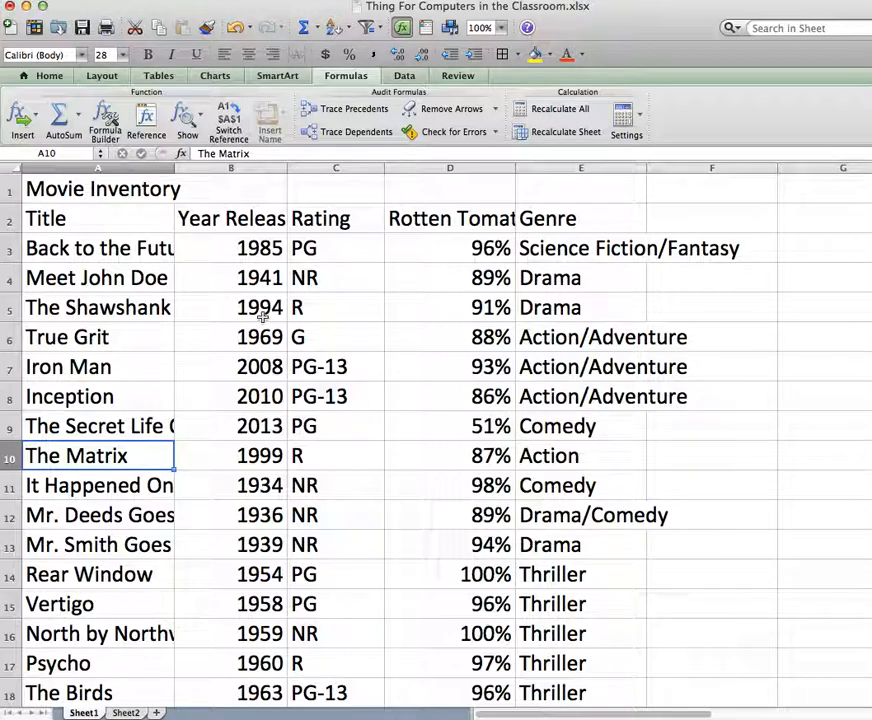
Auto-fit the width of column B to the Year Released heading
double_click(288, 170)
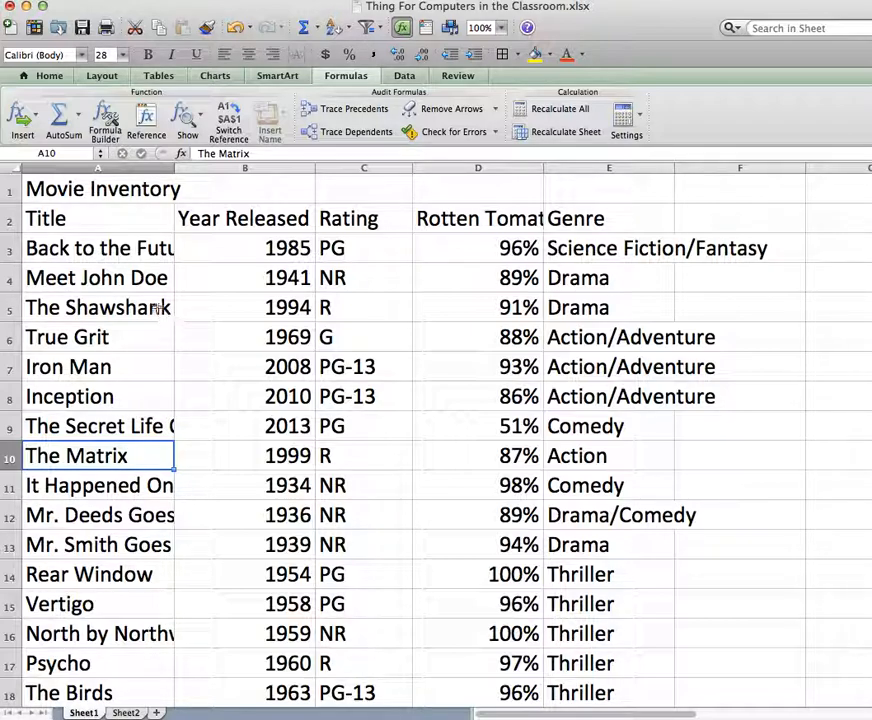
Try auto-fitting columns A through F to their contents together, check all headings, and undo the resize
drag(67, 168, 228, 191)
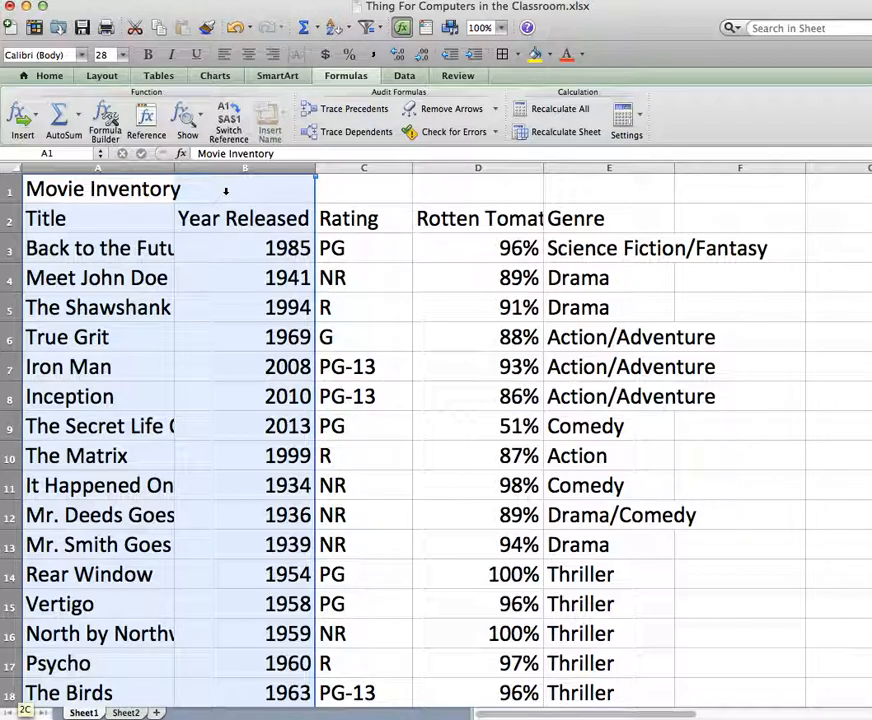
drag(296, 197, 686, 231)
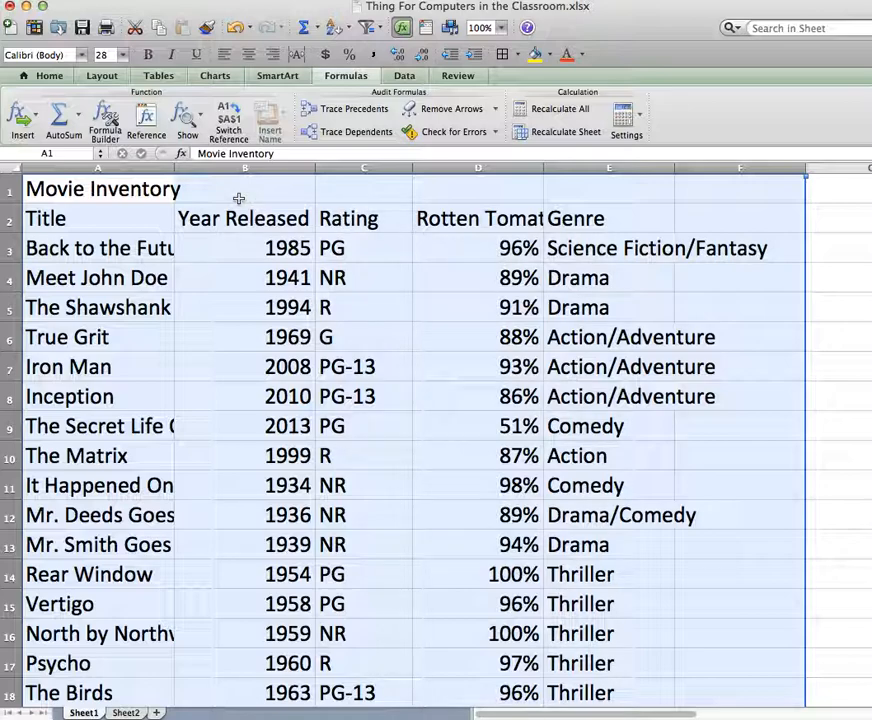
double_click(315, 168)
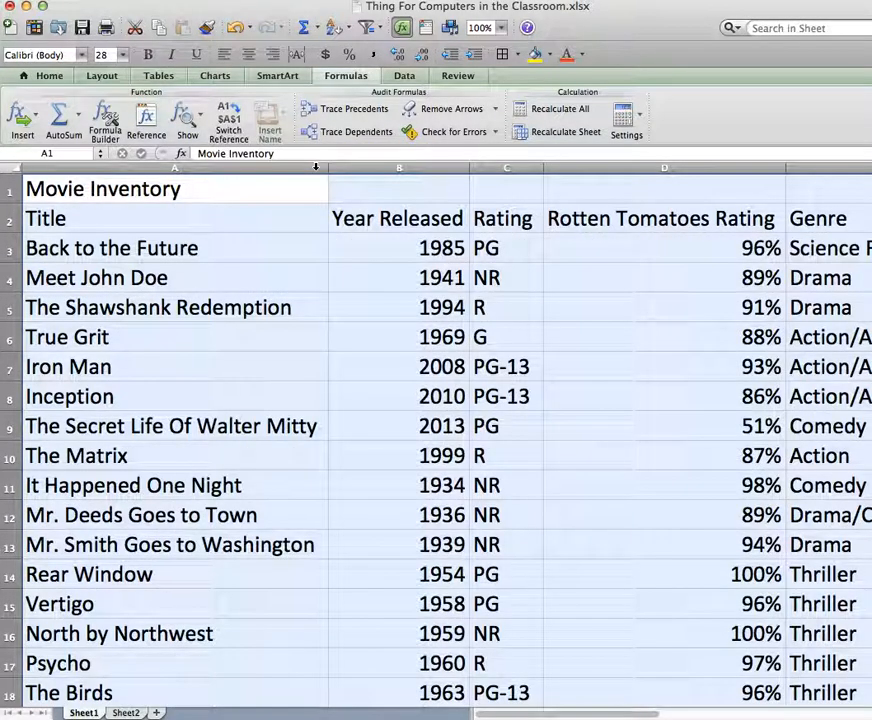
scroll(480, 249, right, 10)
scroll(480, 249, left, 8)
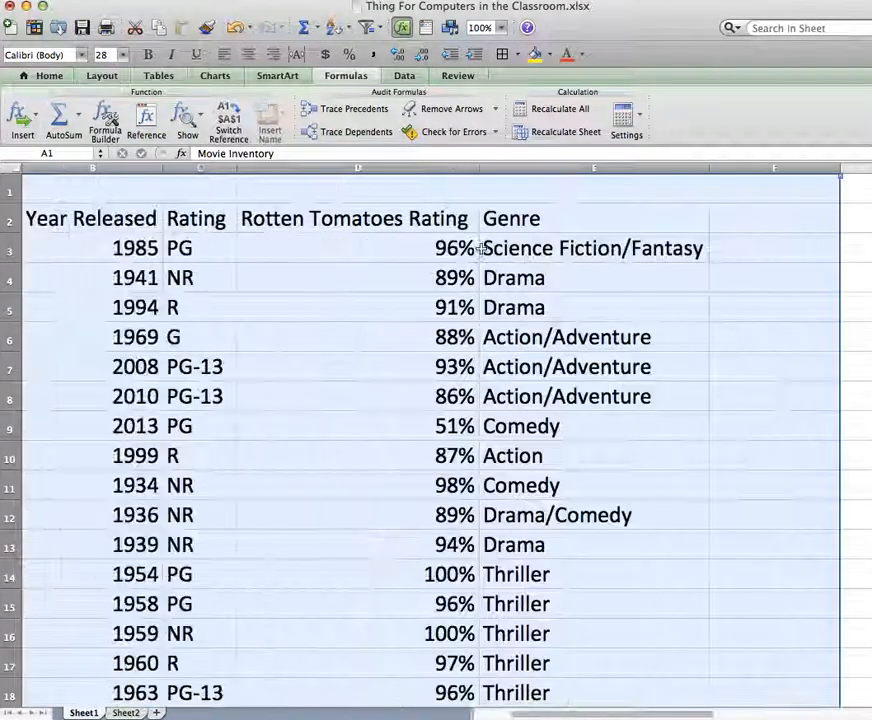
scroll(482, 248, left, 3)
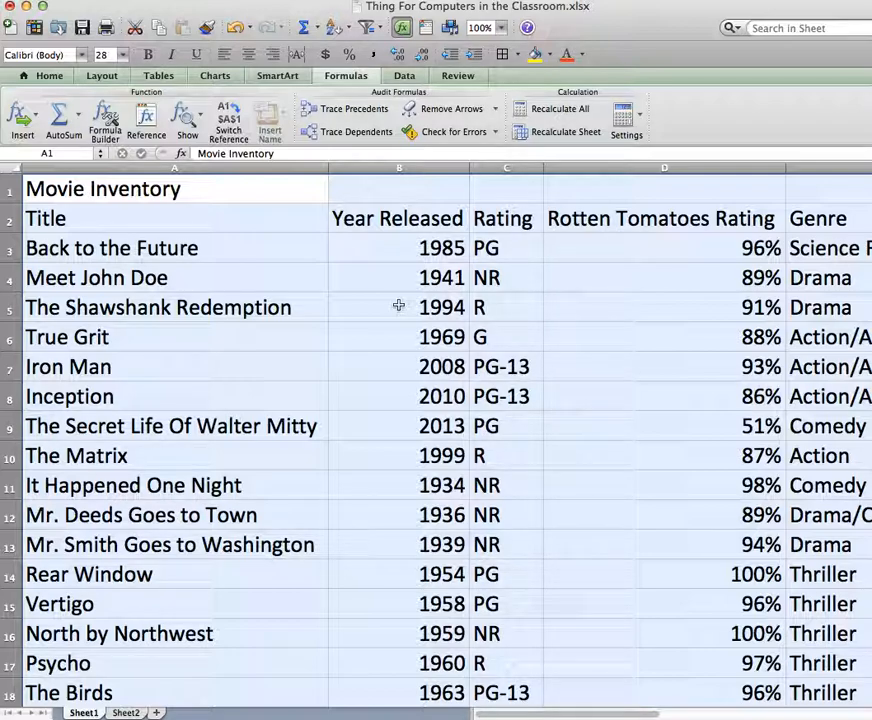
key(super+z)
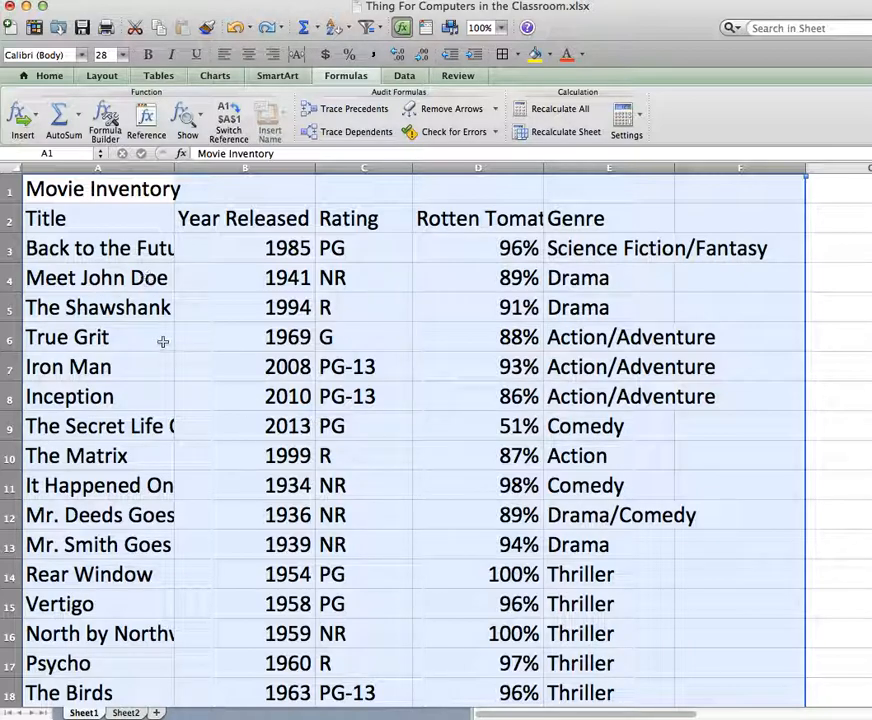
click(223, 435)
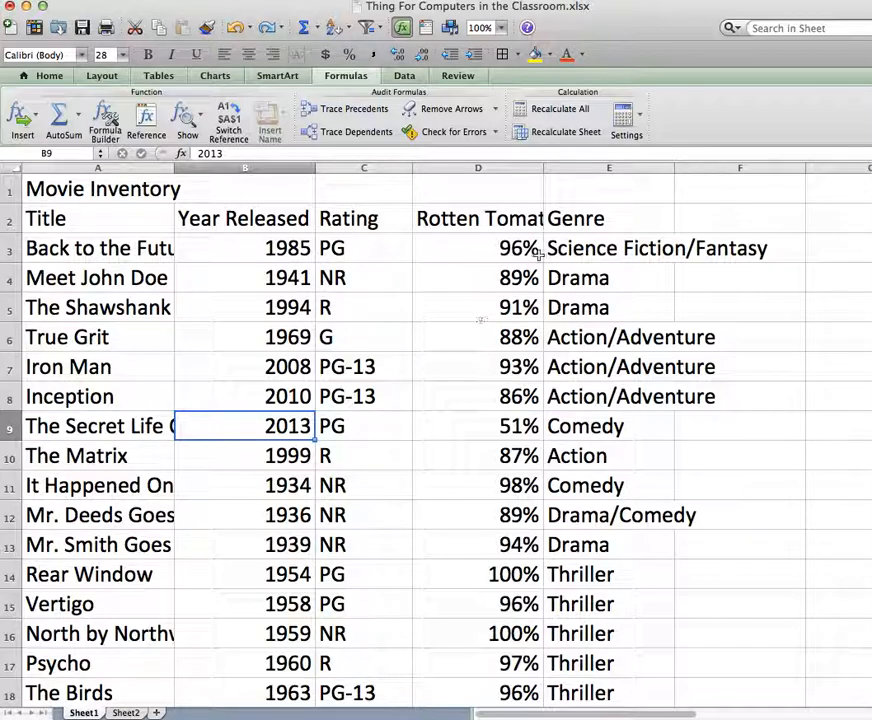
Sort only the Rotten Tomatoes ratings from D3 downward in ascending order, continuing with the current selection instead of expanding it
drag(489, 249, 507, 598)
scroll(485, 403, up, 3)
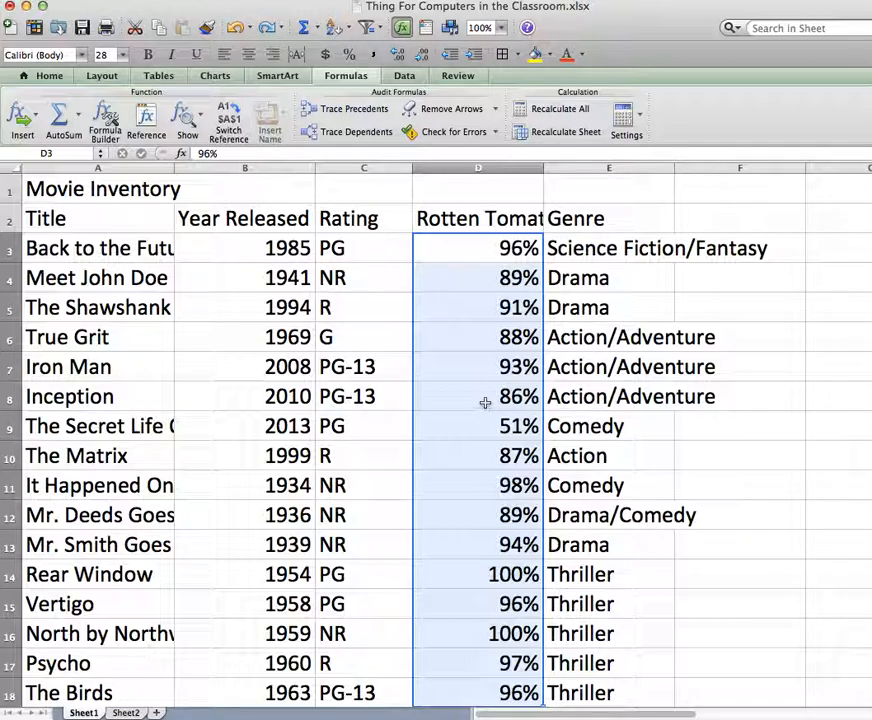
click(400, 77)
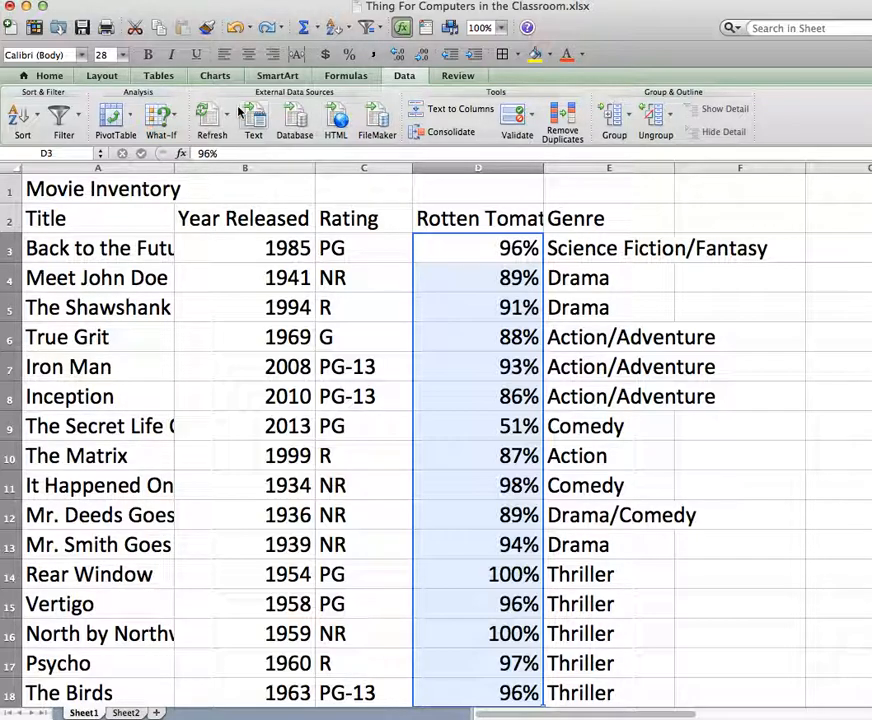
click(39, 119)
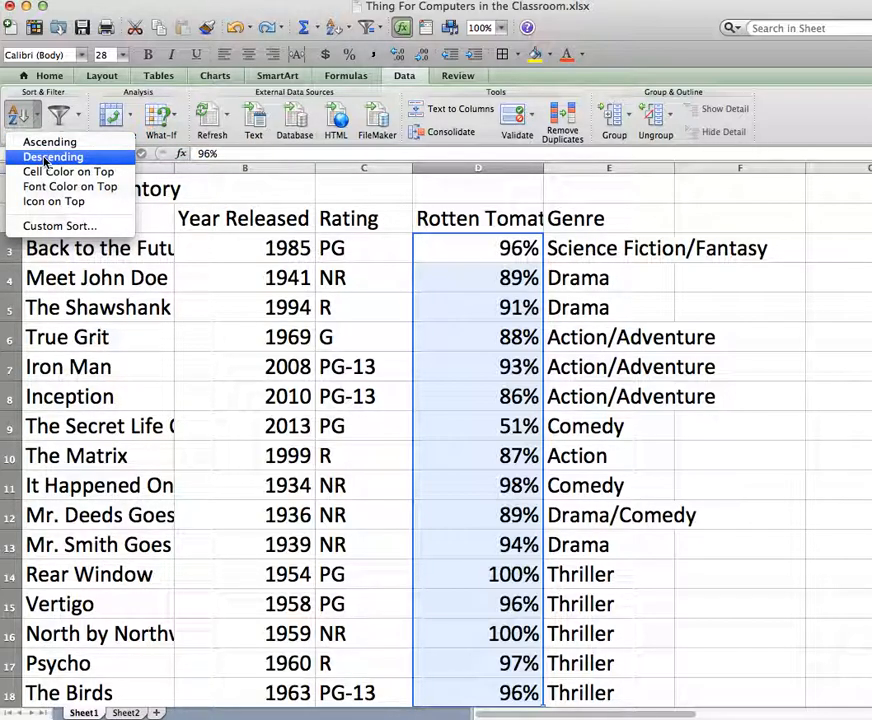
click(46, 143)
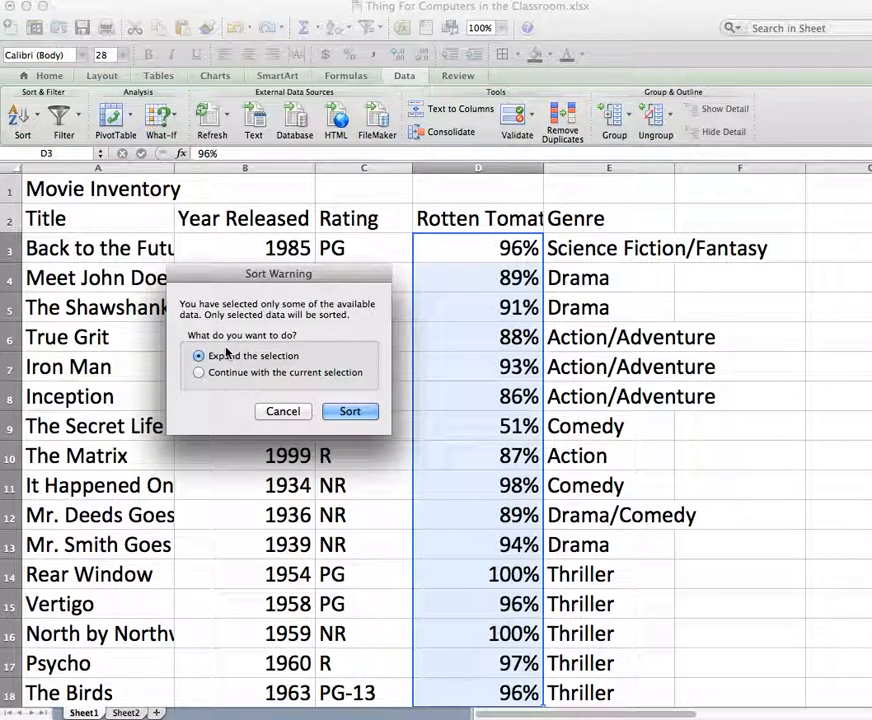
click(200, 373)
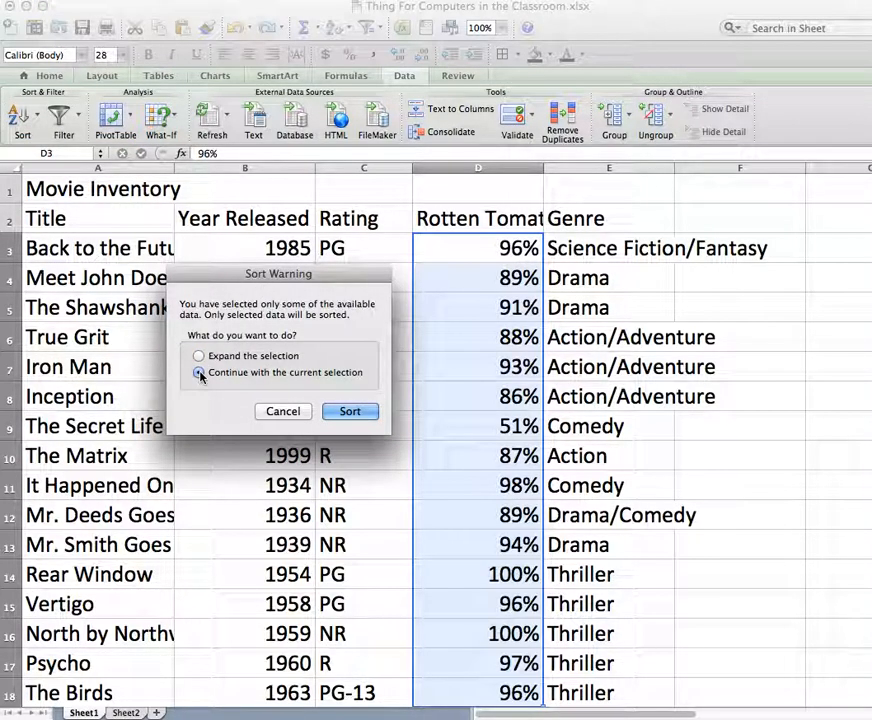
click(348, 413)
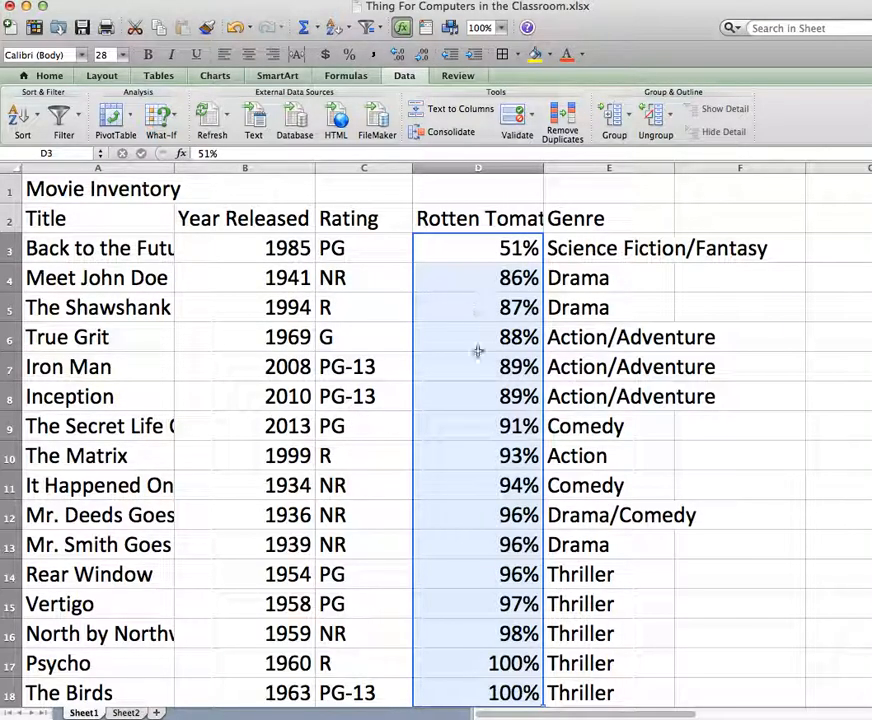
Check the sorted ratings against the movie rows, undo the sort, and select cell C12
scroll(483, 423, down, 1)
scroll(483, 423, up, 1)
scroll(483, 423, down, 5)
scroll(484, 422, up, 5)
key(super+z)
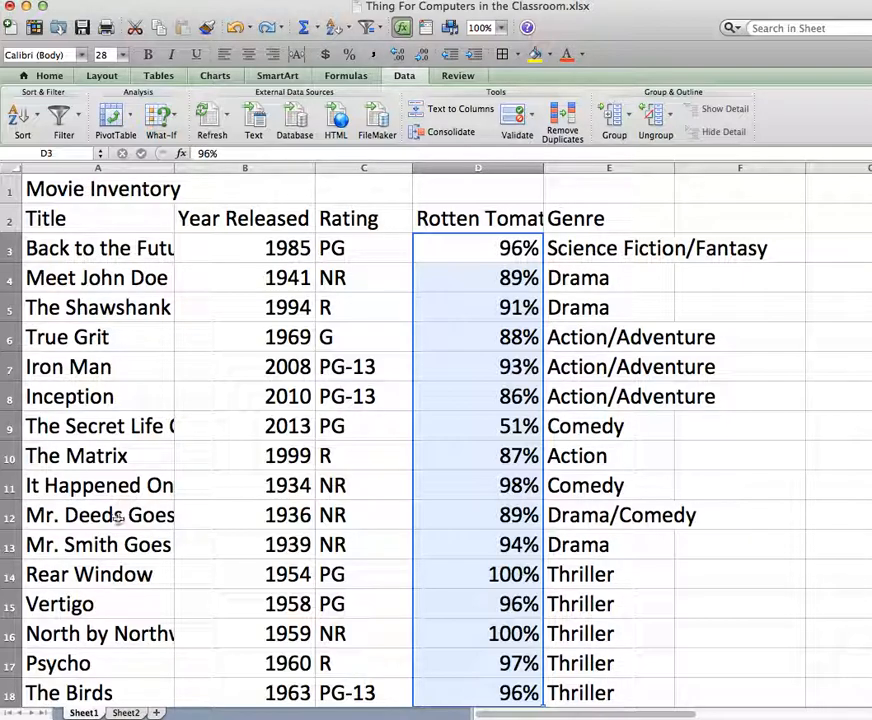
click(399, 514)
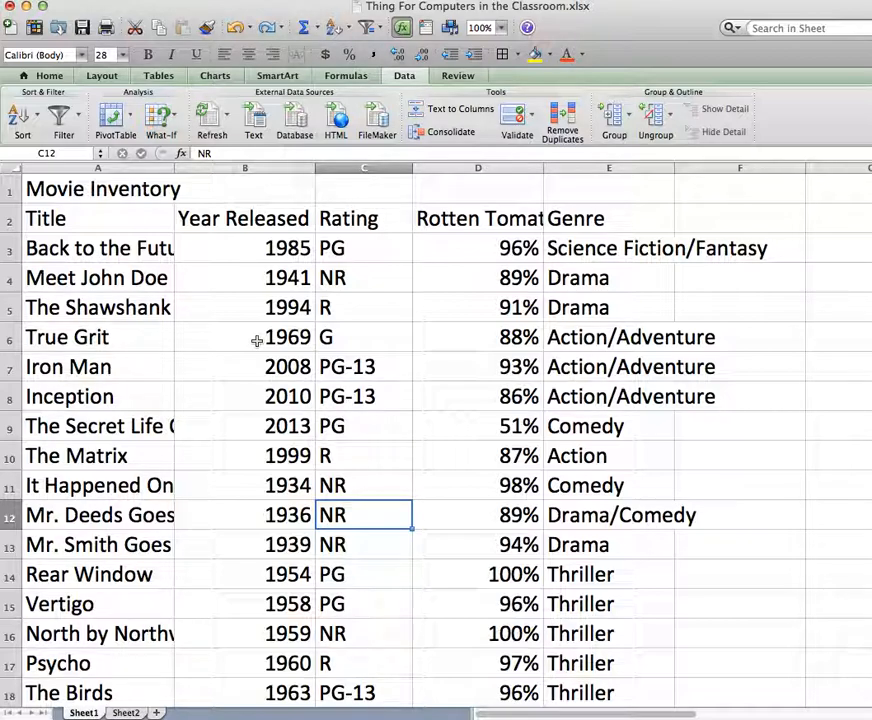
Turn on filtering for the heading row from Title through Genre, A2:E2
click(99, 220)
drag(99, 220, 617, 216)
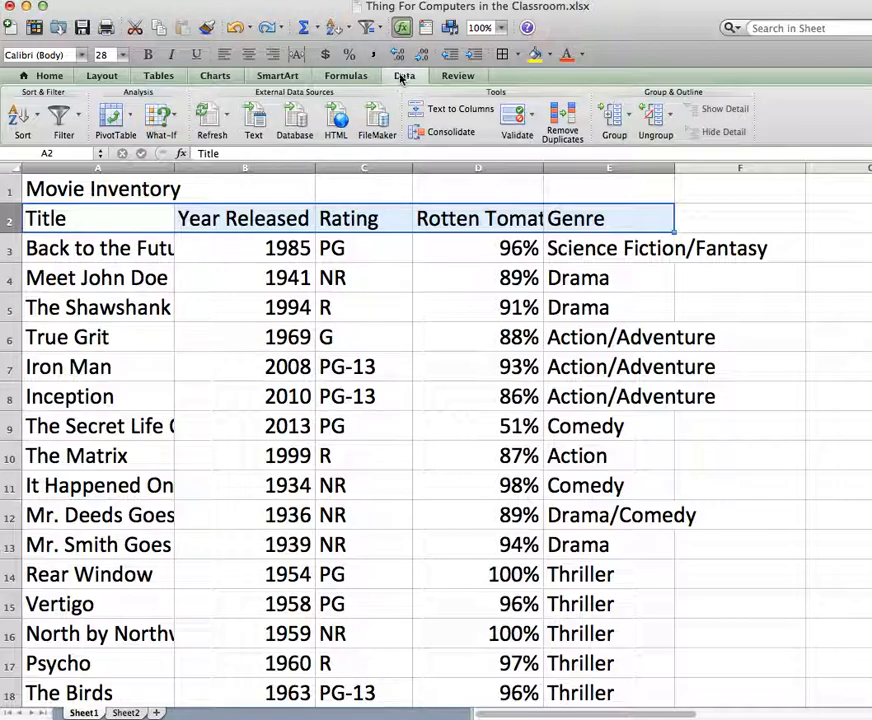
click(63, 120)
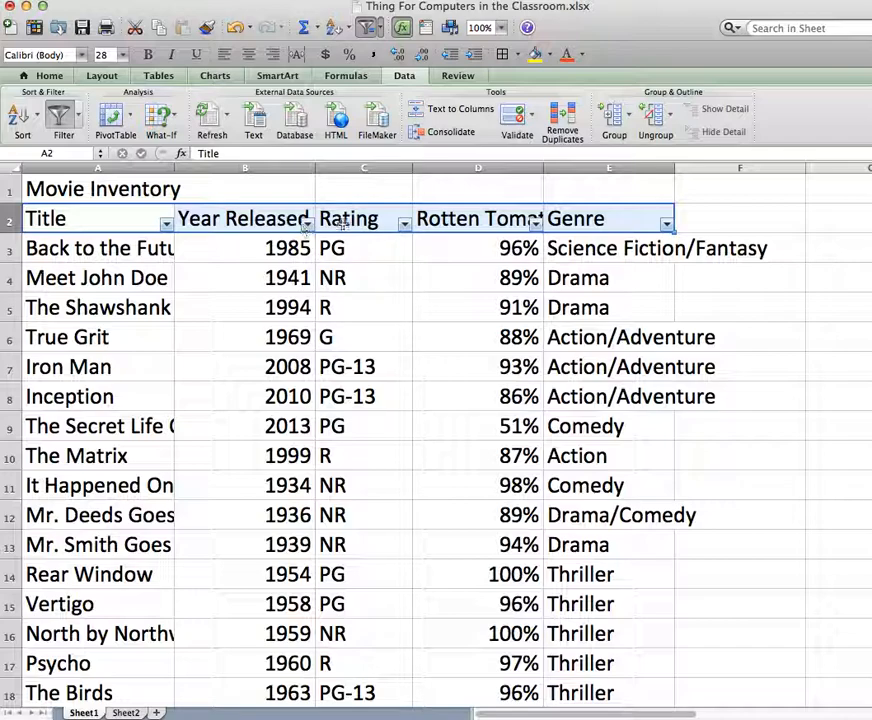
Filter the Rating column to G movies only, and extend the filter to include PG
click(404, 225)
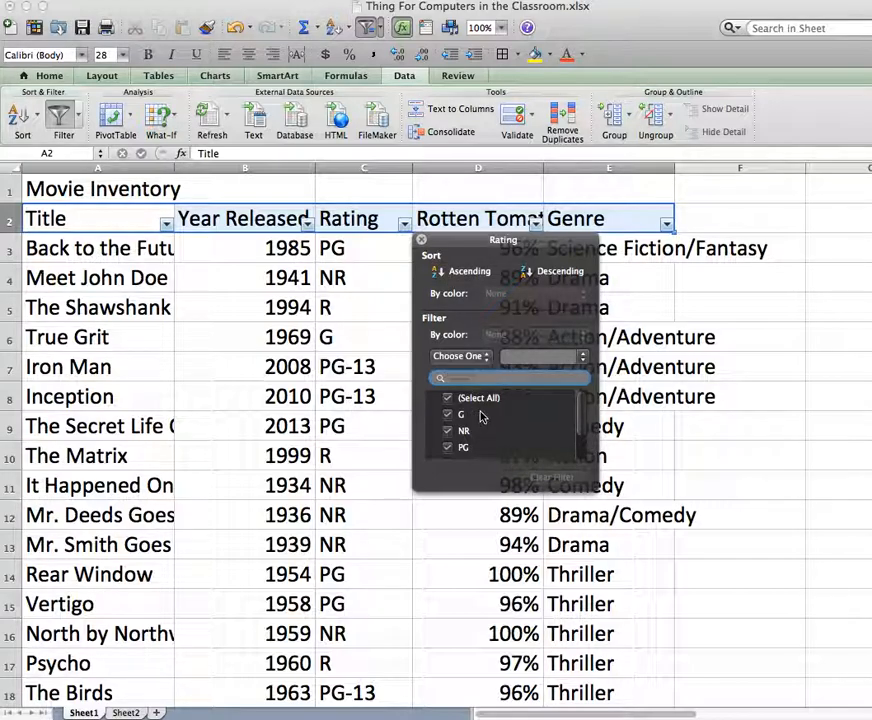
scroll(481, 416, down, 1)
scroll(481, 416, up, 1)
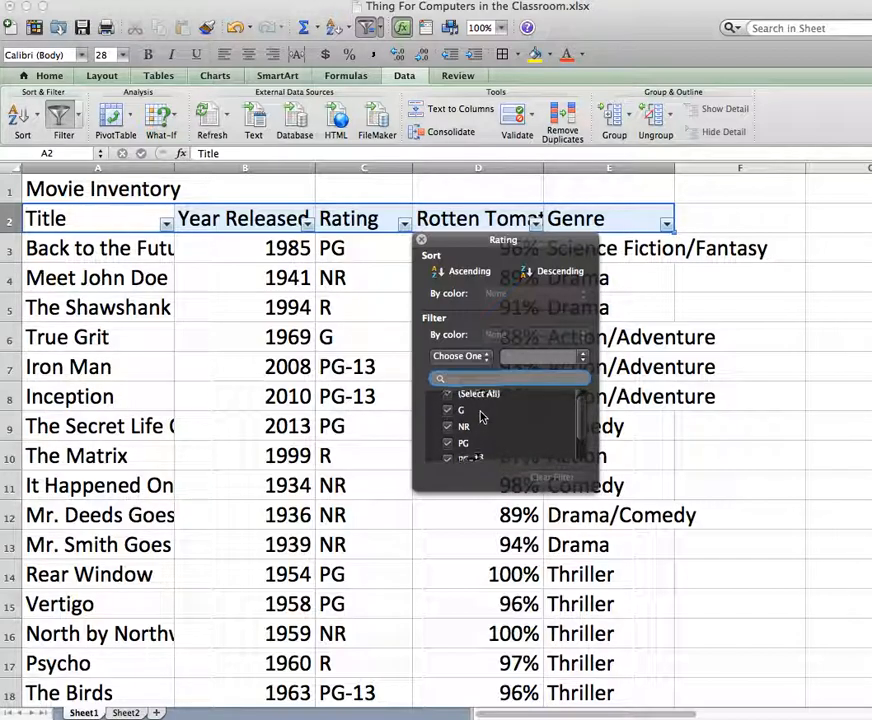
click(446, 398)
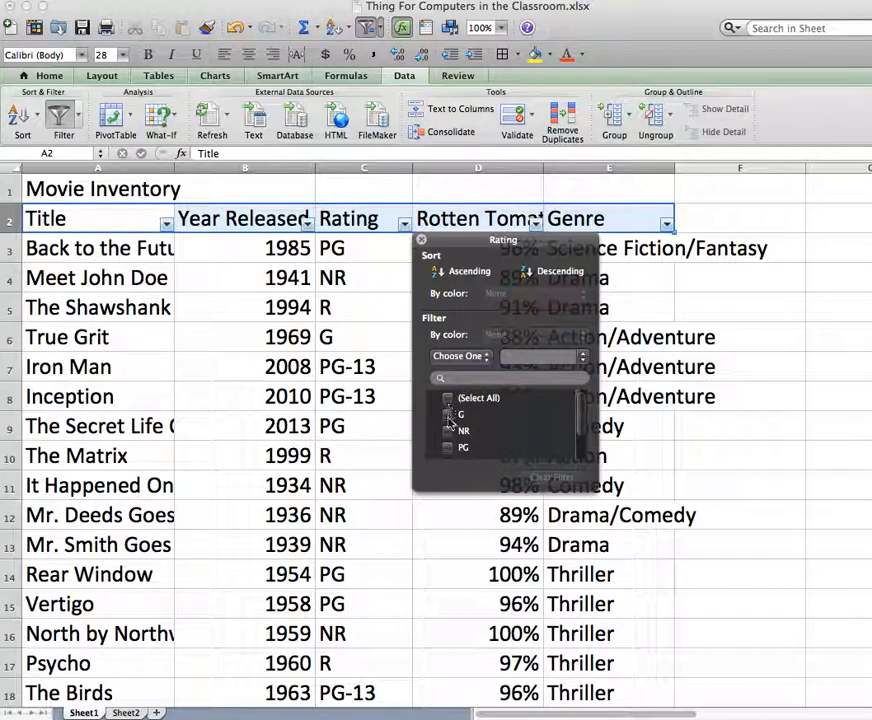
click(447, 415)
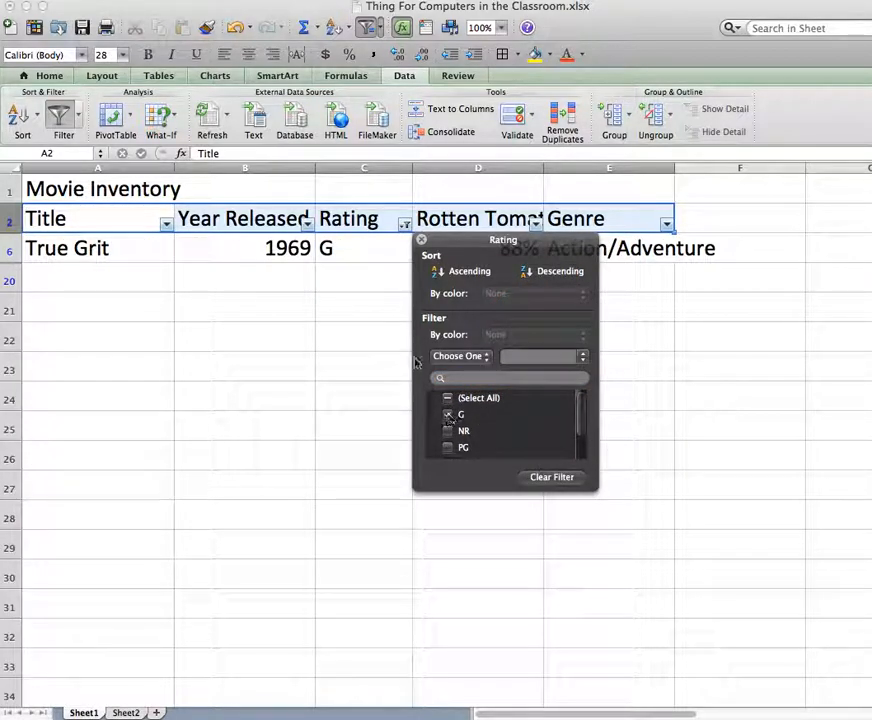
click(448, 447)
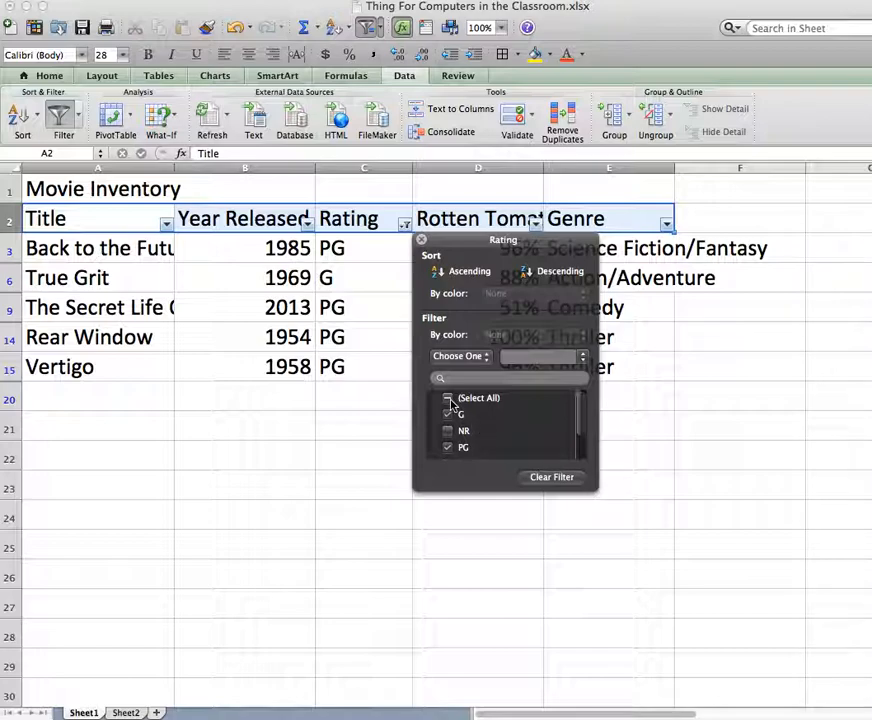
Reselect all values in the Rating filter and turn off filtering for the heading row
click(448, 399)
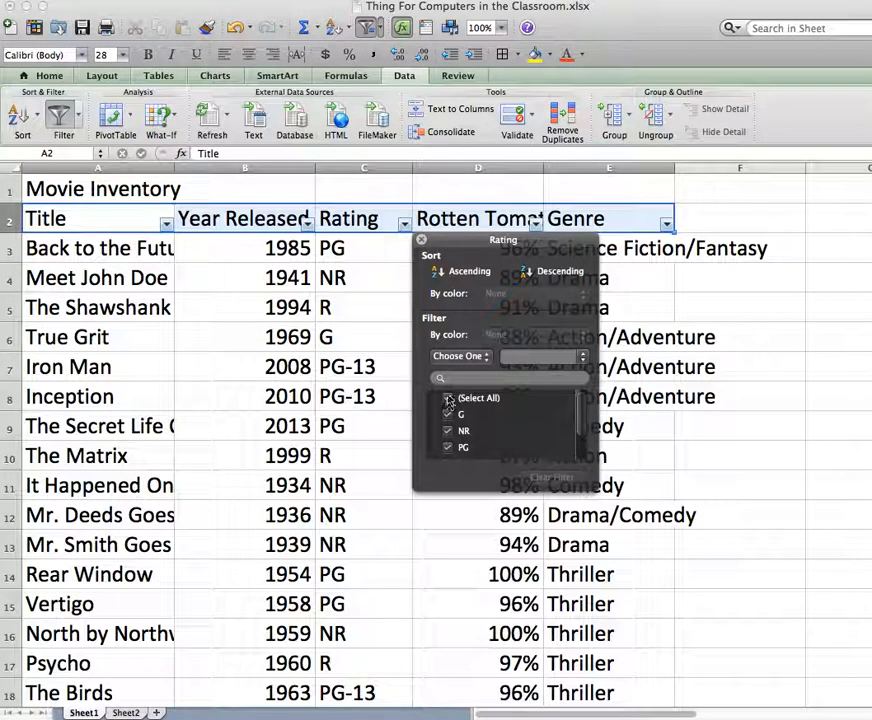
click(422, 243)
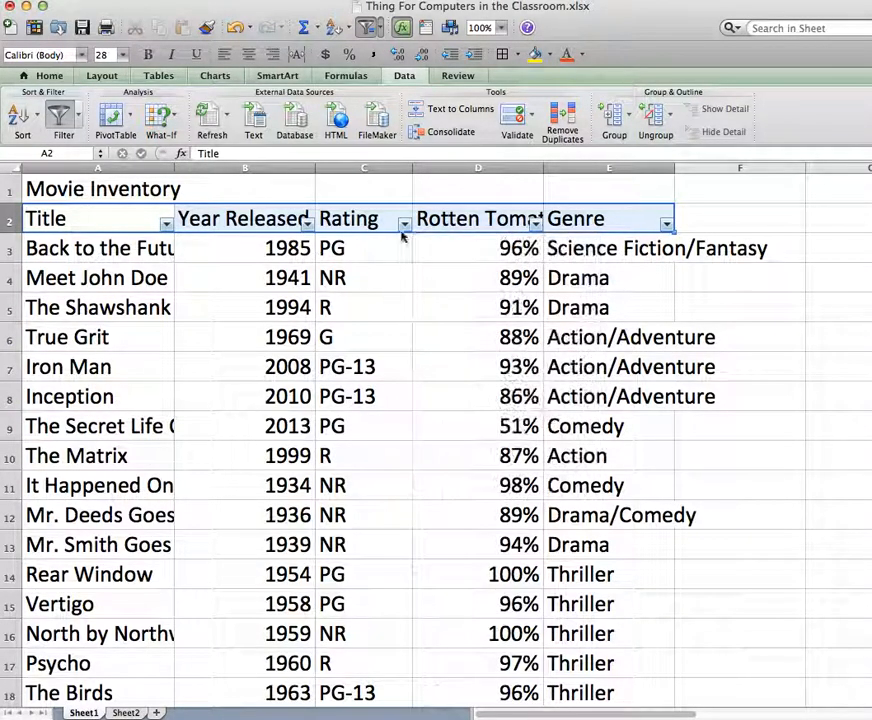
click(56, 119)
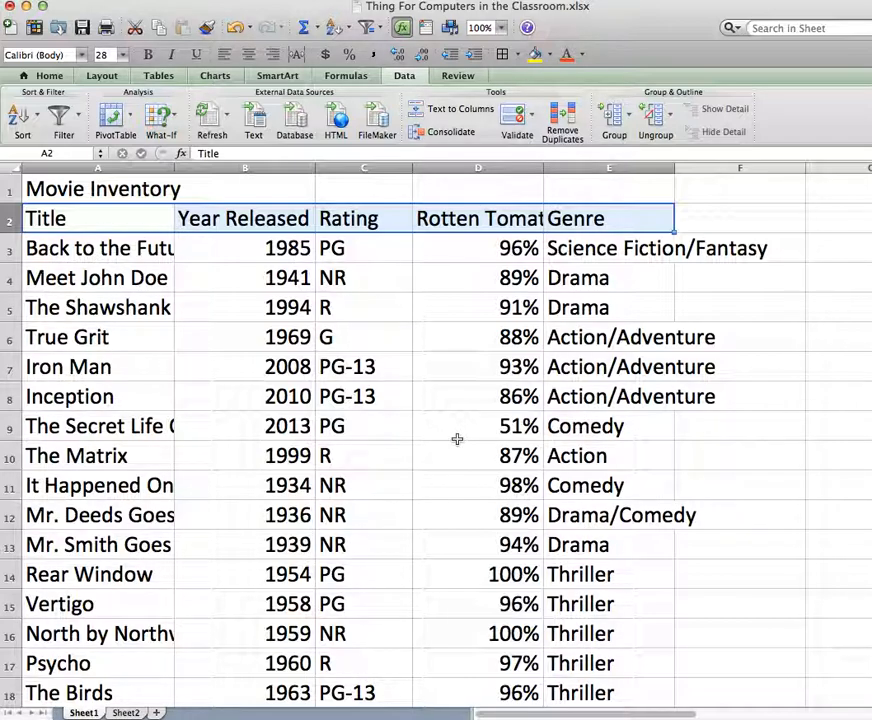
Try filling the Drama genre from cell E19 down through E24, and undo the fill
scroll(522, 480, down, 5)
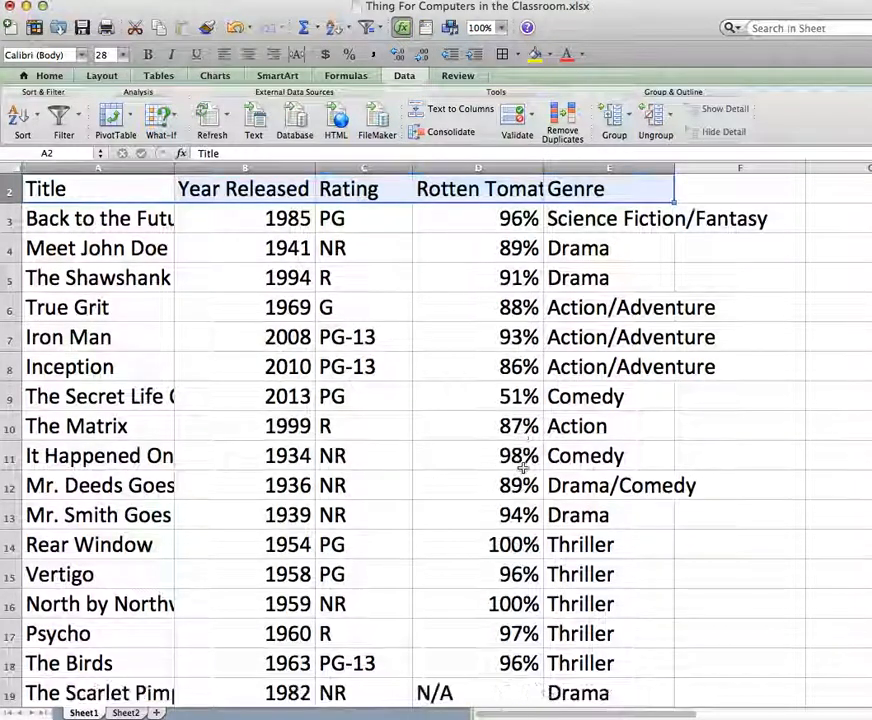
click(576, 453)
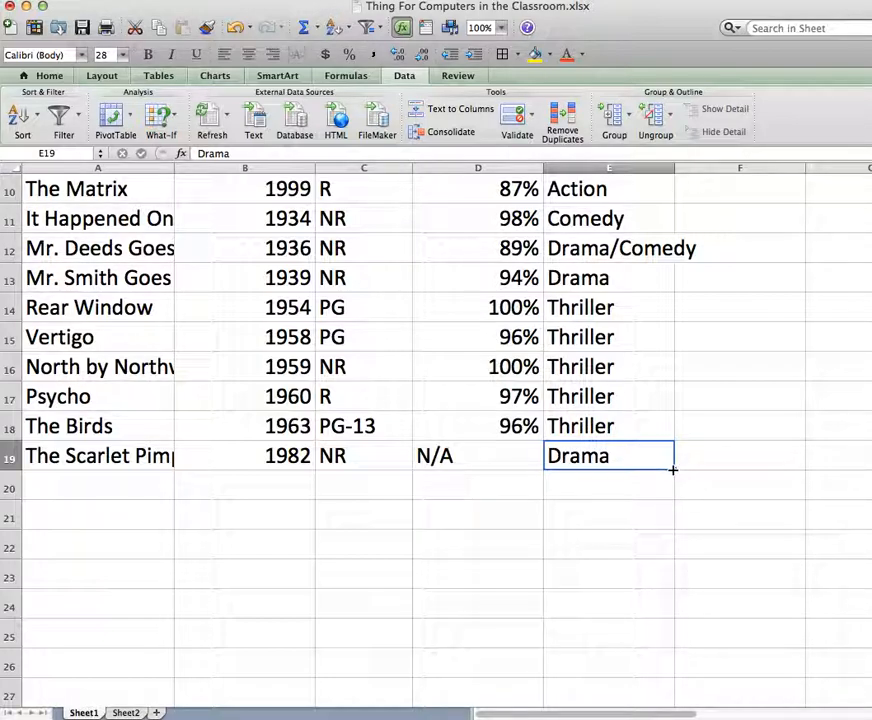
drag(673, 469, 864, 469)
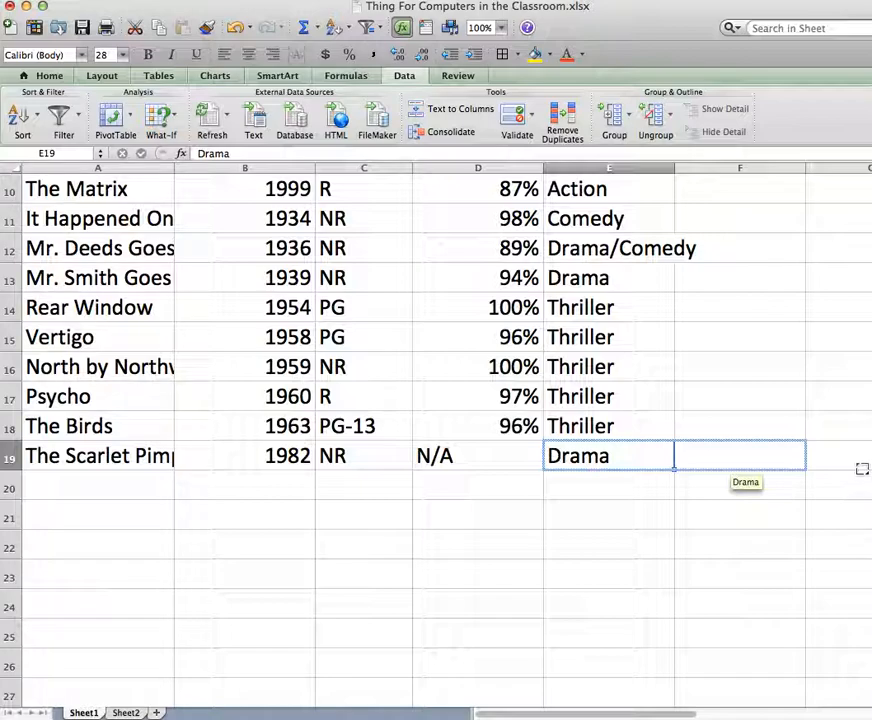
drag(861, 469, 813, 464)
drag(683, 504, 658, 615)
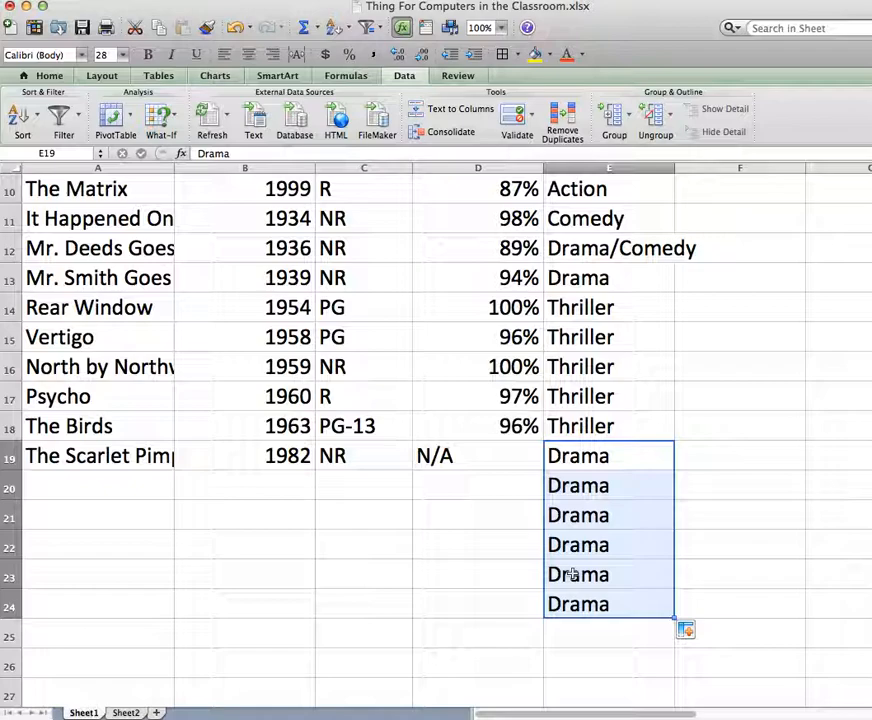
key(super+z)
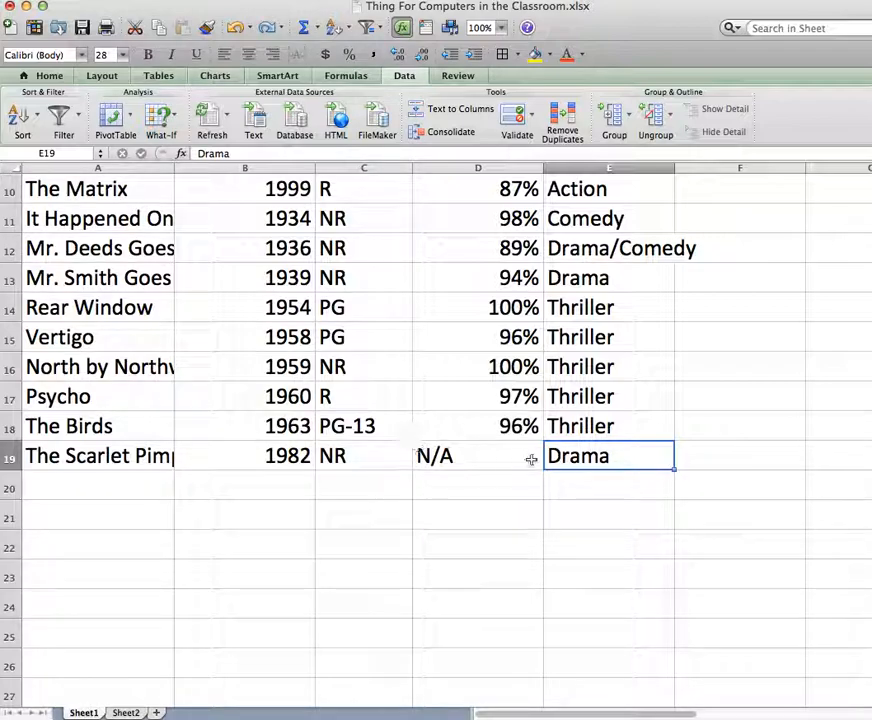
Try filling the Thriller and Drama pattern from E18:E19 down through E25, and undo the fill
click(562, 426)
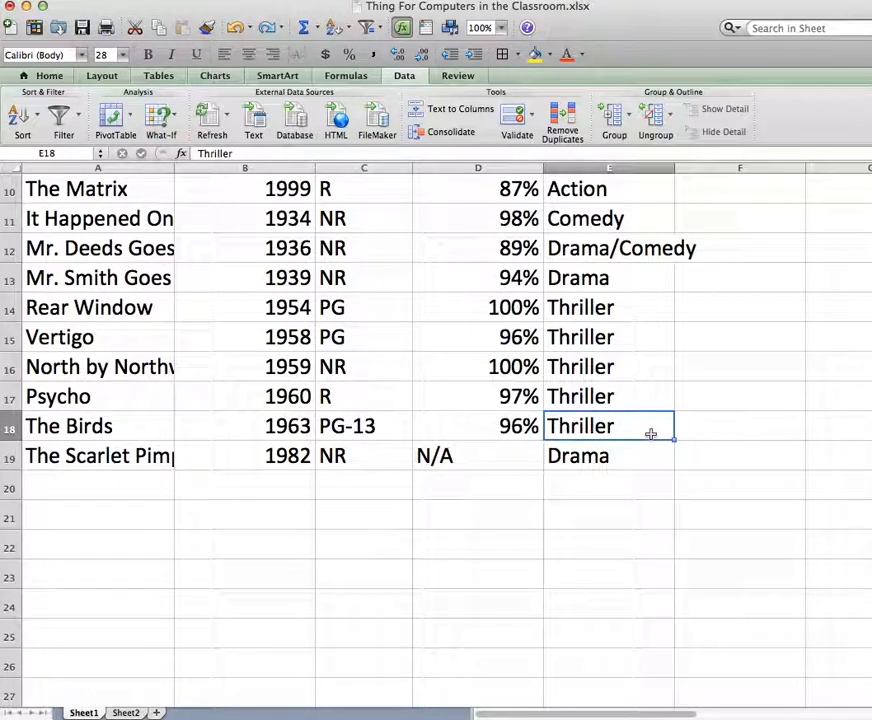
drag(636, 438, 636, 463)
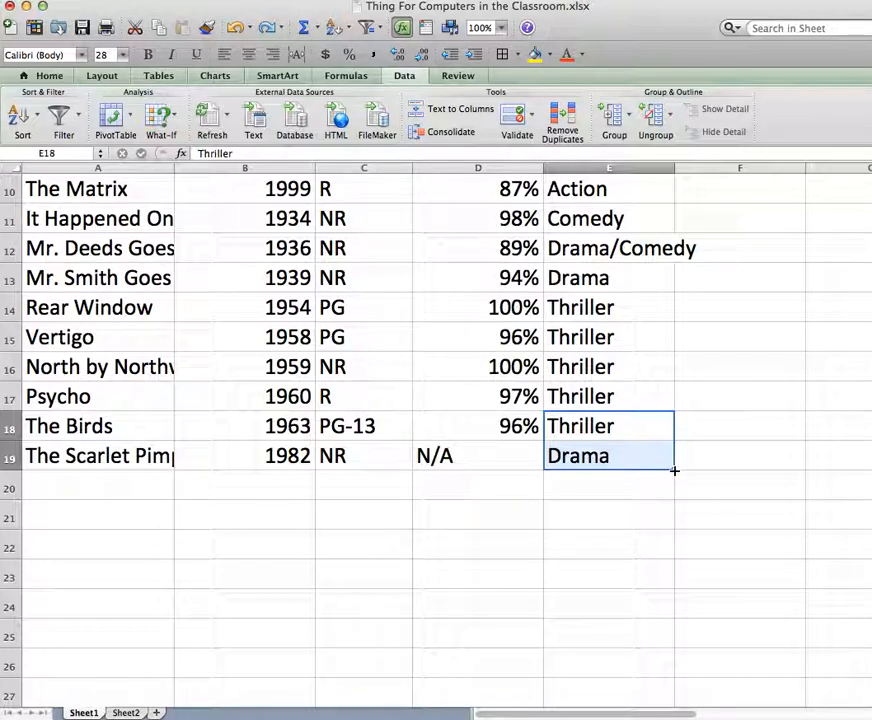
drag(675, 470, 644, 661)
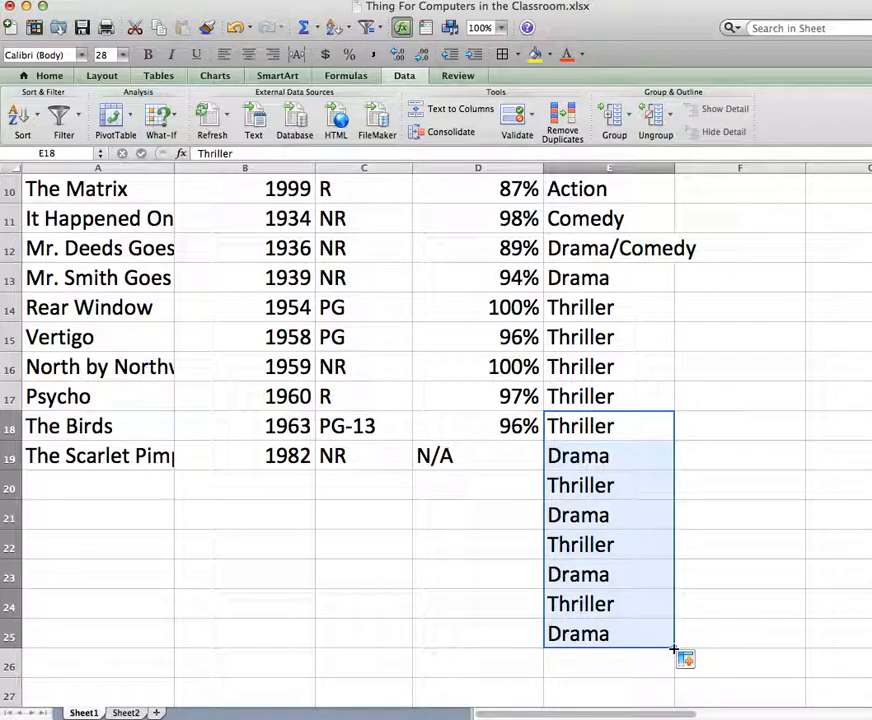
key(super+z)
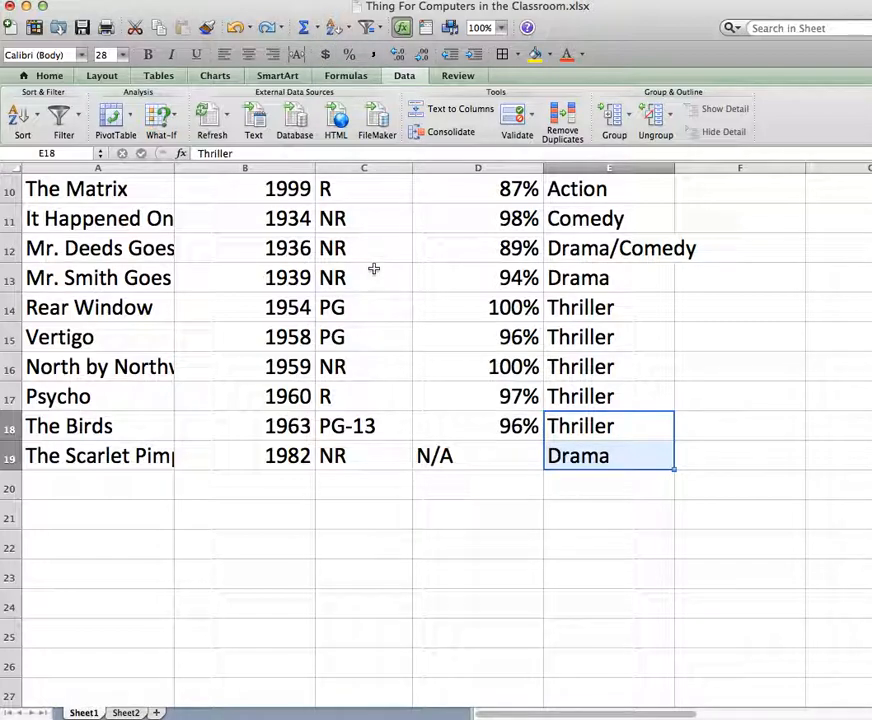
scroll(373, 268, up, 2)
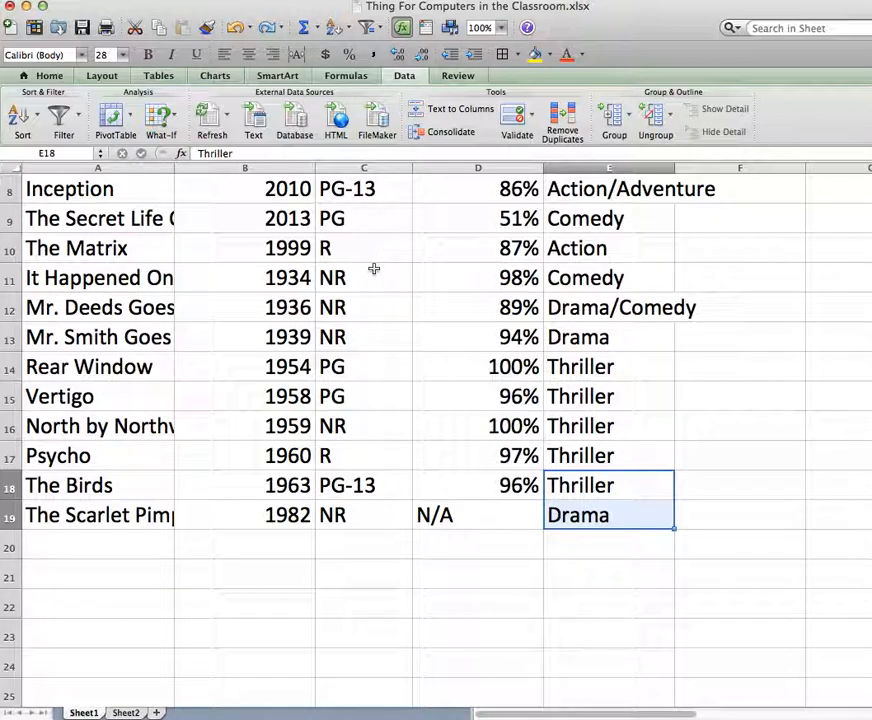